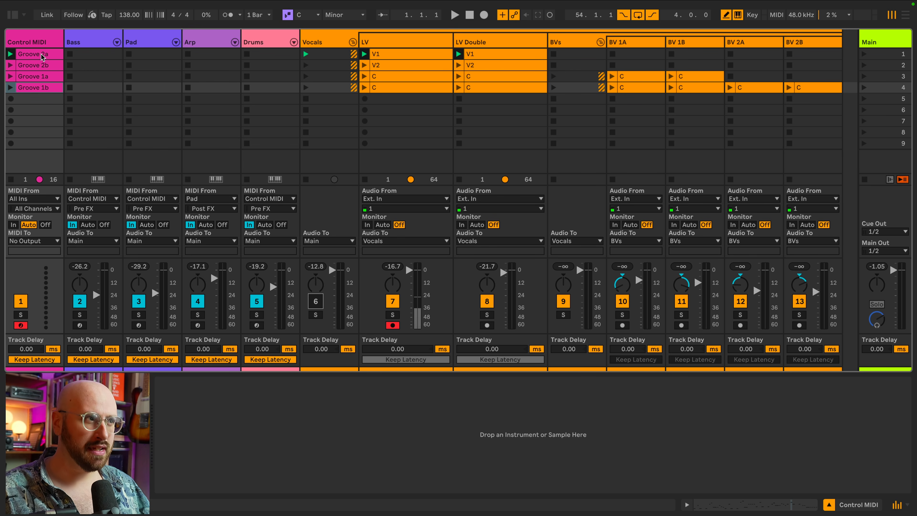
- Play the session, audition the Groove 1a clip on the Control MIDI track, and reactivate the Vocals track
{"action": "key", "text": "space"}
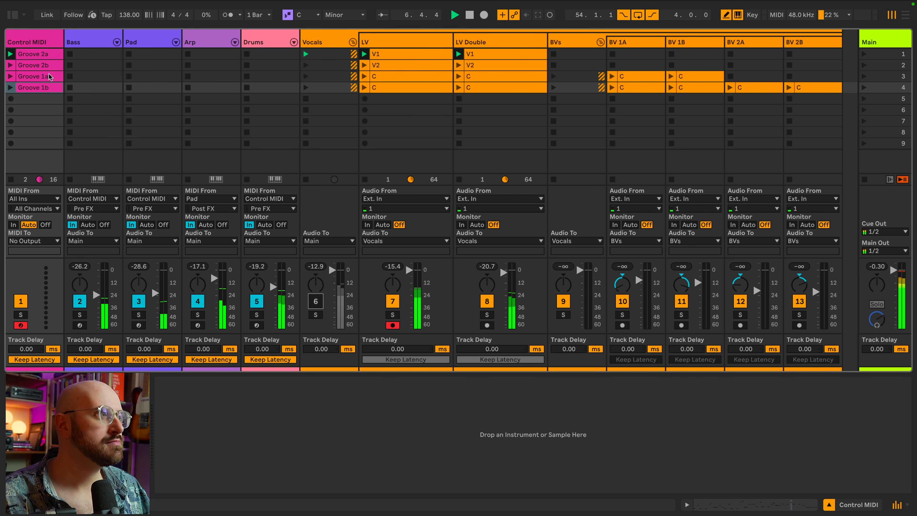
{"action": "left_click", "coordinate": [11, 76]}
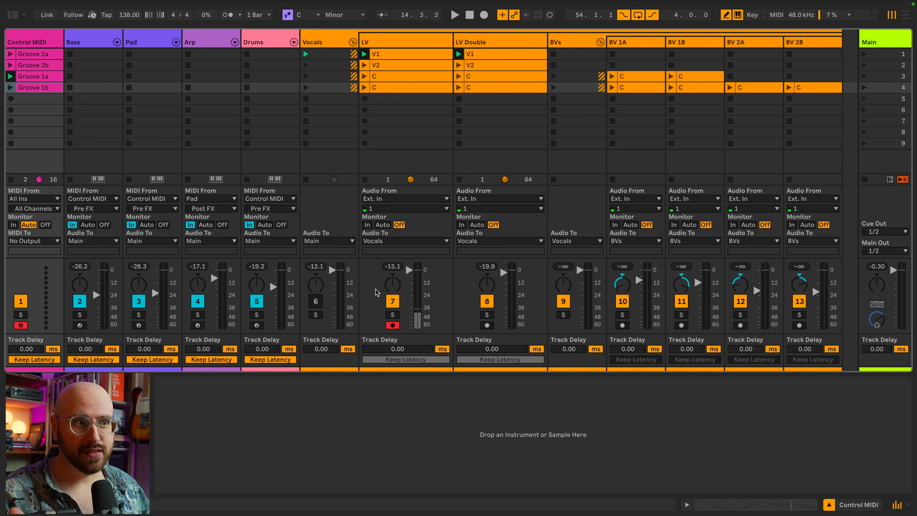
{"action": "left_click", "coordinate": [319, 304]}
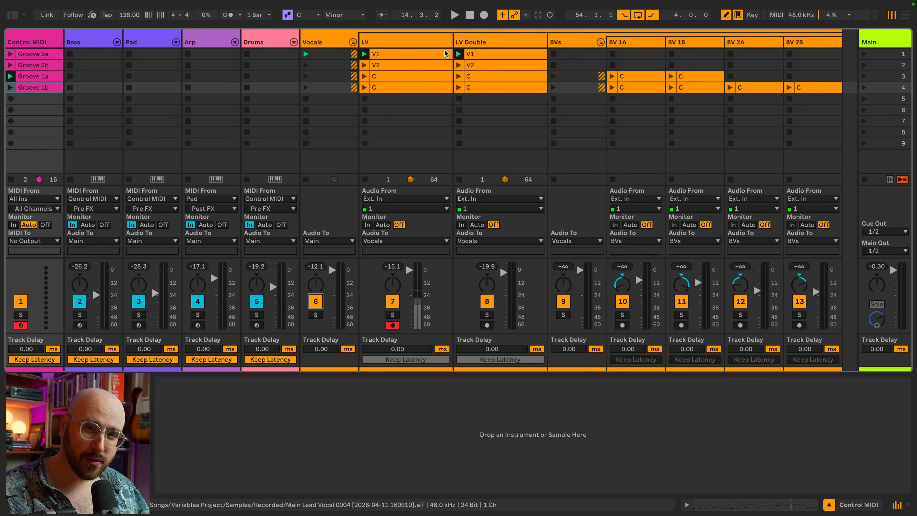
- Place scene 1 (Groove 2a with the V1 vocals) in the Arrangement at bar 17 and mark it with a locator named V1
{"action": "left_click", "coordinate": [887, 57]}
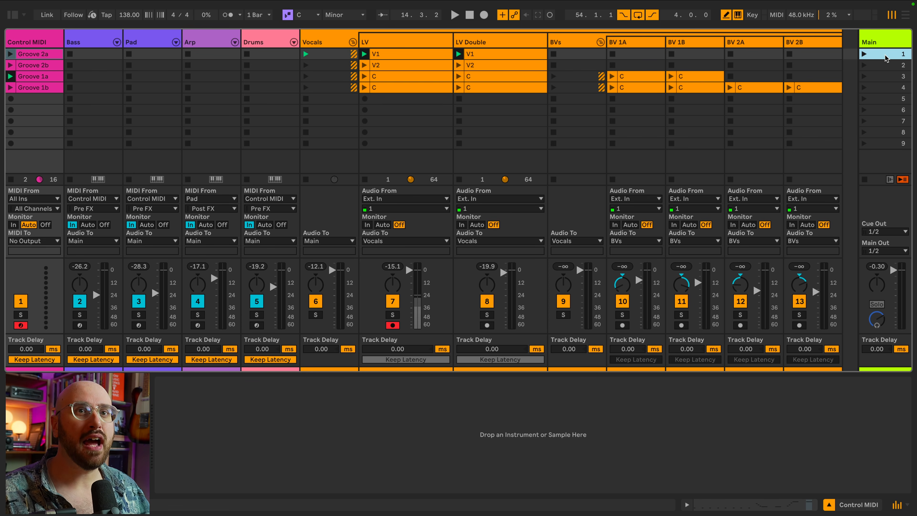
{"action": "left_click_drag", "start_coordinate": [881, 54], "coordinate": [169, 76]}
{"action": "key", "text": "Tab"}
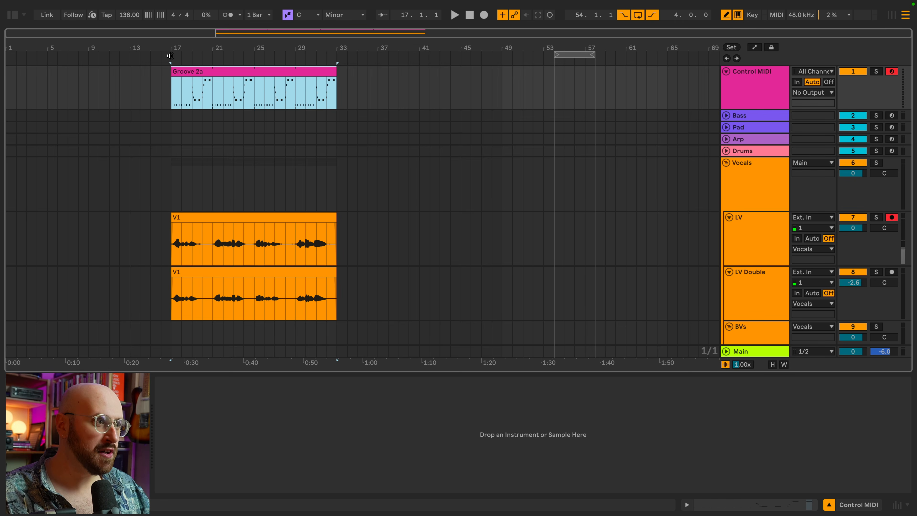
{"action": "right_click", "coordinate": [170, 56]}
{"action": "left_click", "coordinate": [197, 90]}
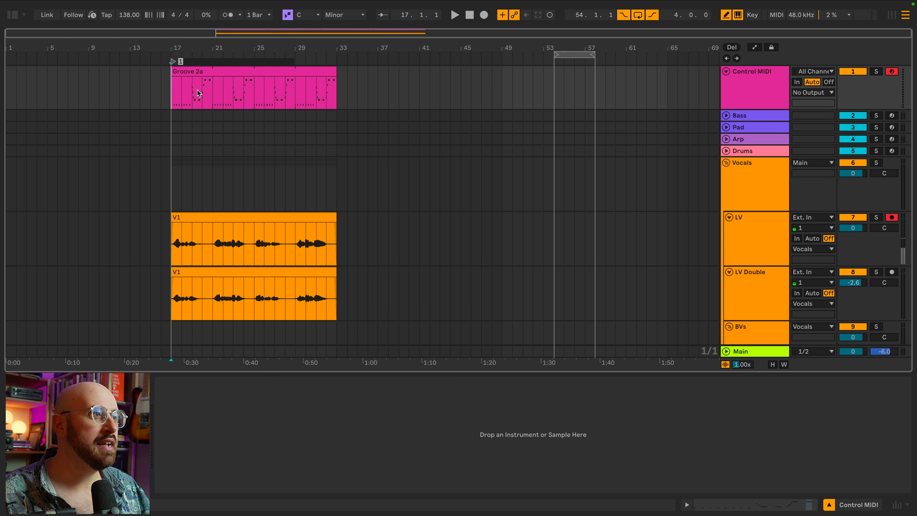
{"action": "key", "text": "Return"}
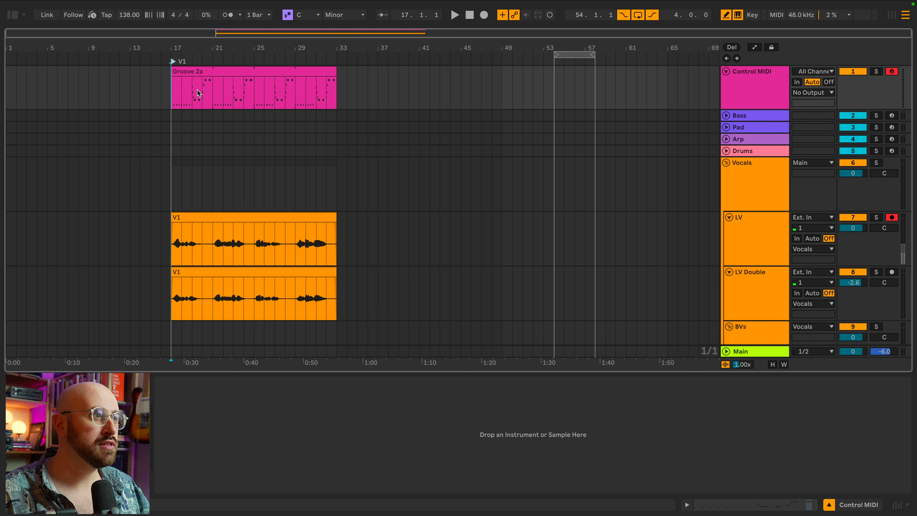
- Place scene 3 (Groove 1a with the C vocals) in the Arrangement at bar 33 and add a locator named C1 there
{"action": "key", "text": "Tab"}
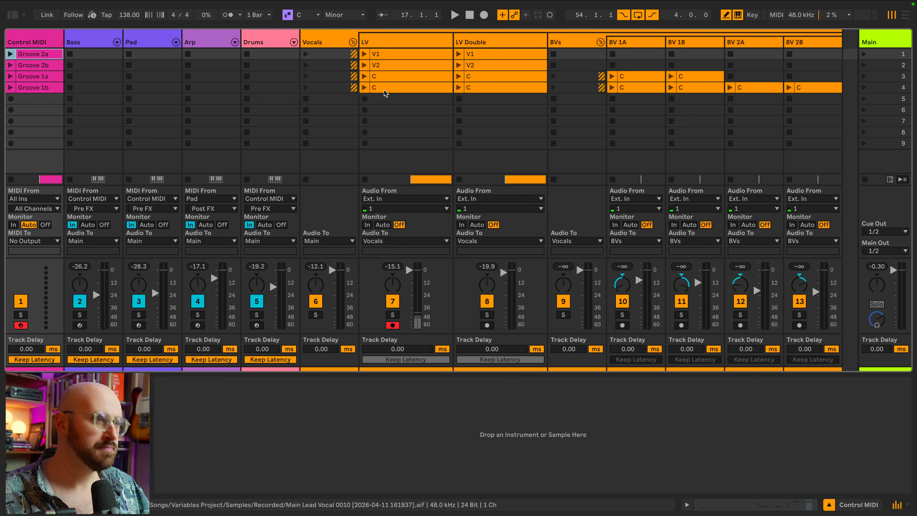
{"action": "left_click_drag", "start_coordinate": [876, 77], "coordinate": [339, 90]}
{"action": "key", "text": "Tab"}
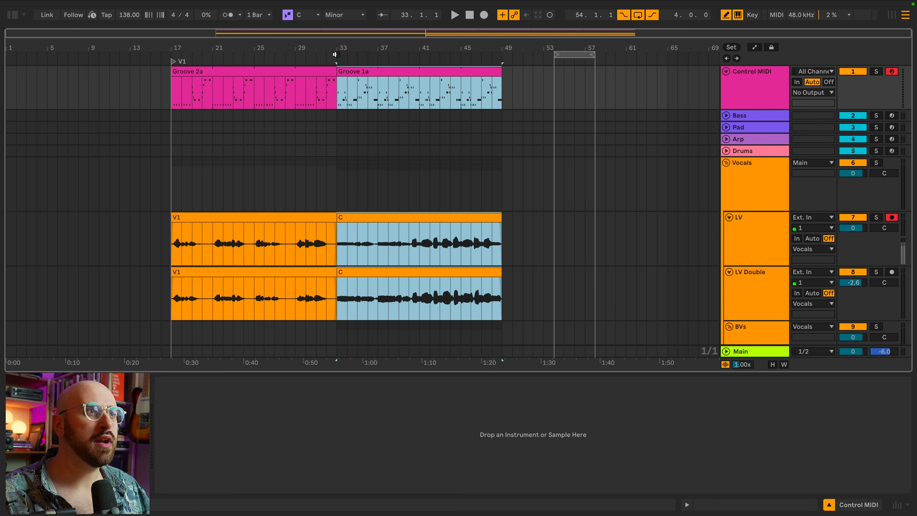
{"action": "right_click", "coordinate": [337, 55]}
{"action": "left_click", "coordinate": [365, 86]}
{"action": "type", "text": "V"}
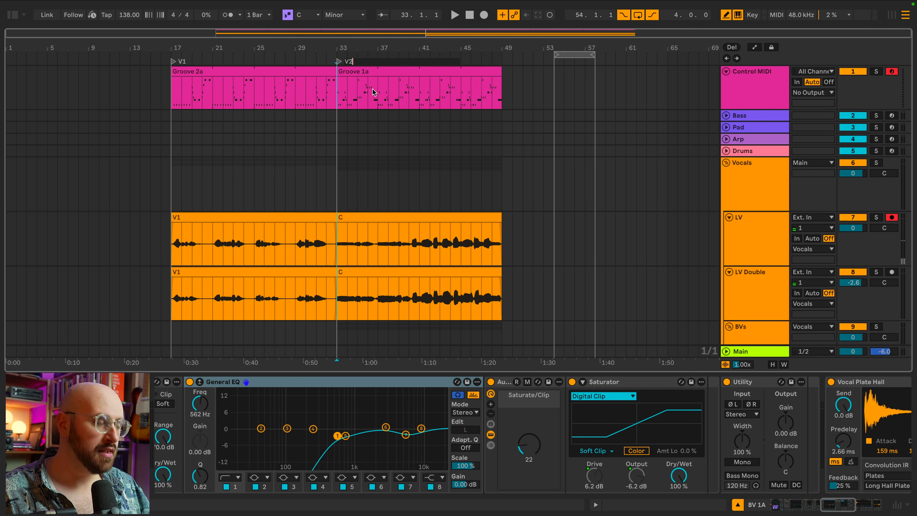
{"action": "key", "text": "BackSpace"}
{"action": "type", "text": "C1"}
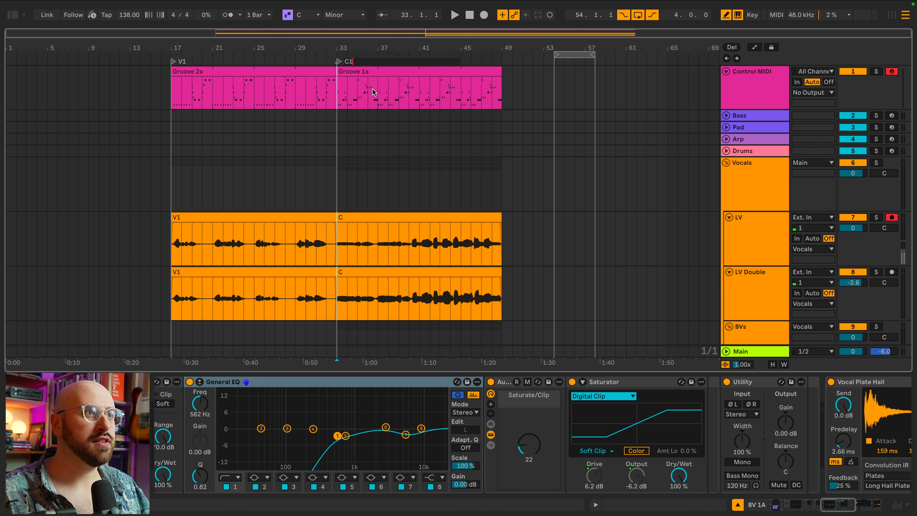
{"action": "key", "text": "Return"}
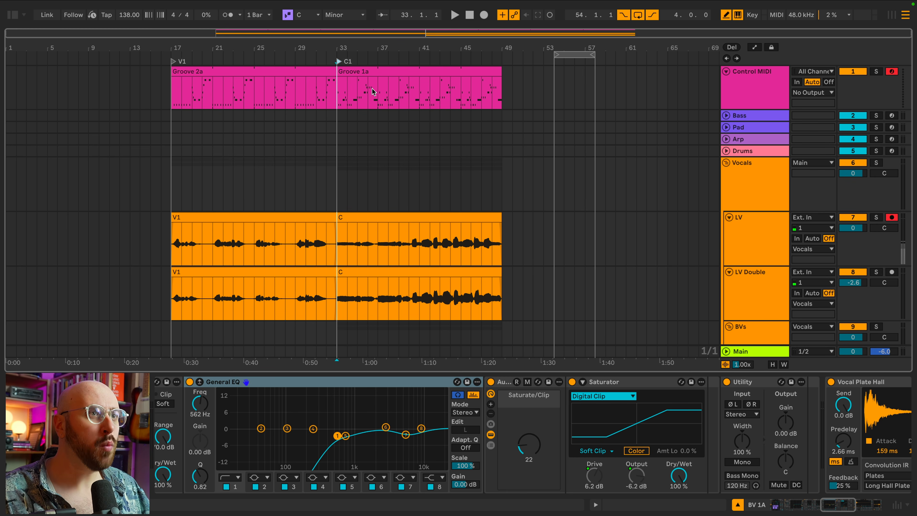
- Place scene 2 (Groove 2b with the V2 vocals) in the Arrangement at bar 49 and add a locator named V2 there
{"action": "key", "text": "Tab"}
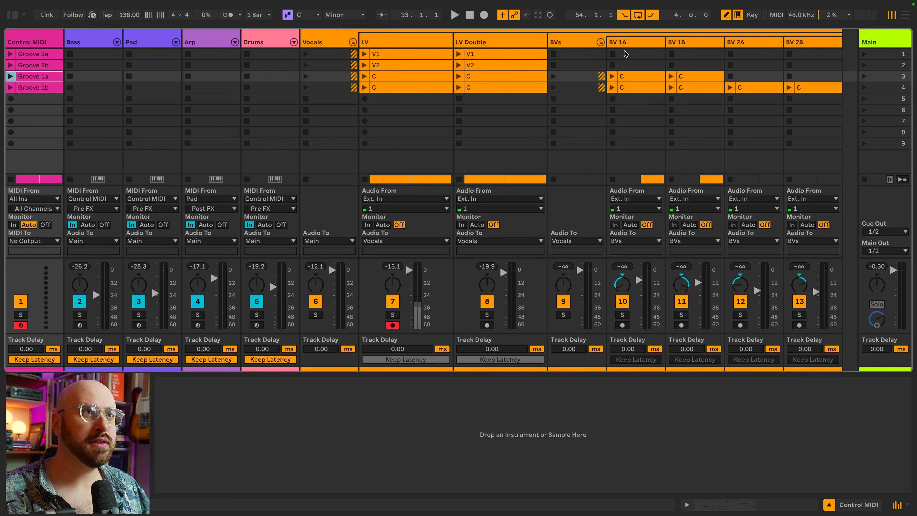
{"action": "left_click", "coordinate": [881, 68]}
{"action": "key", "text": "Tab"}
{"action": "left_click_drag", "start_coordinate": [881, 68], "coordinate": [505, 81]}
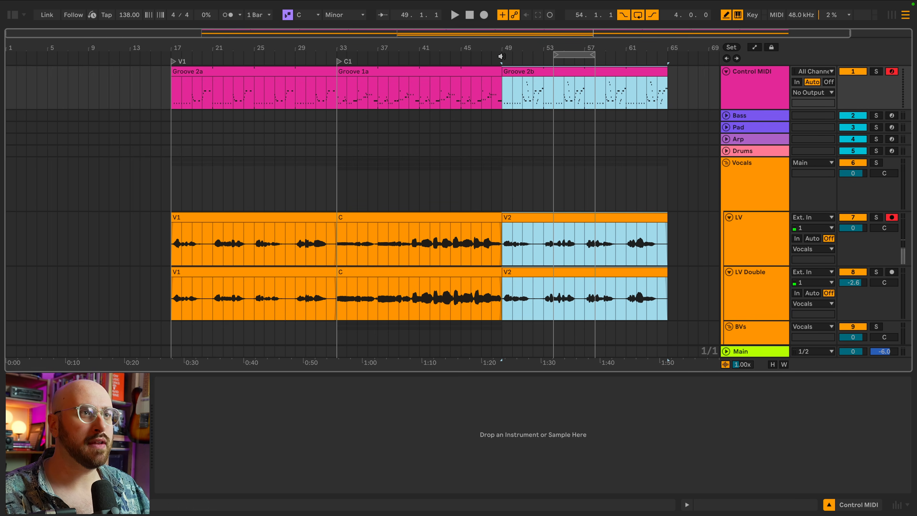
{"action": "right_click", "coordinate": [502, 56]}
{"action": "left_click", "coordinate": [530, 86]}
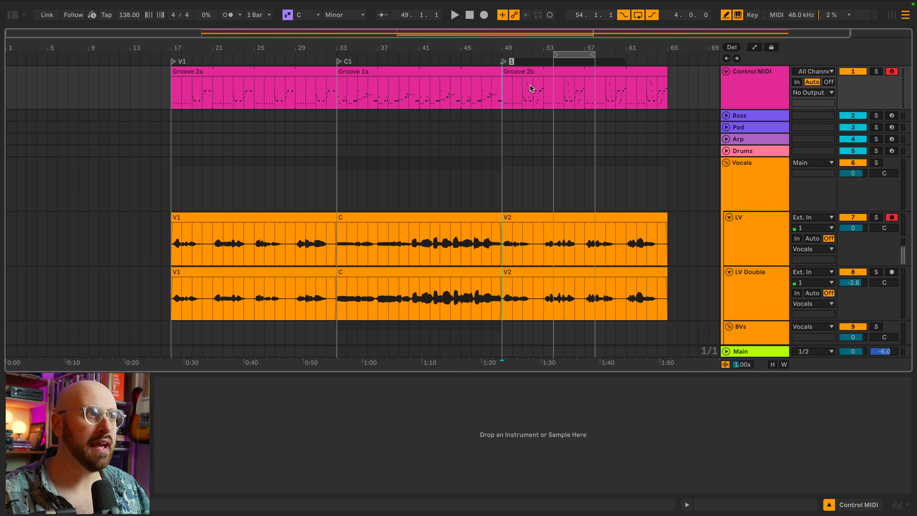
{"action": "type", "text": "V"}
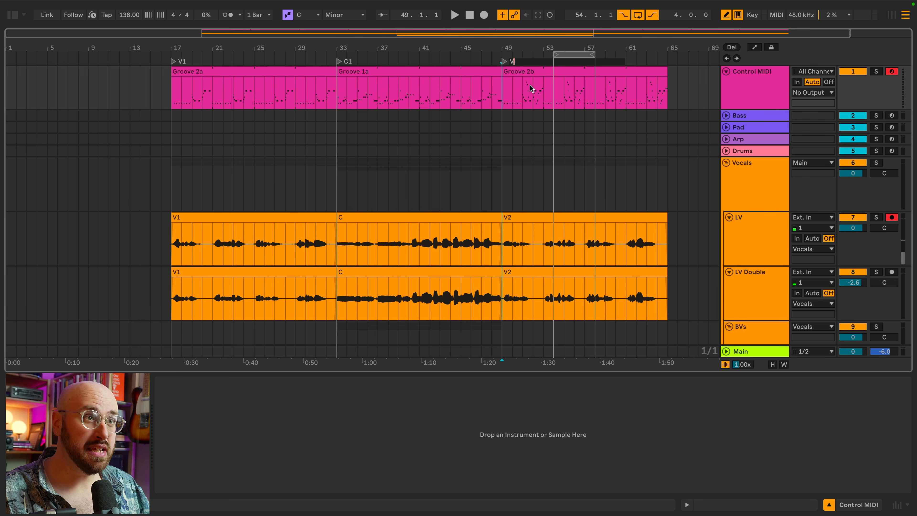
{"action": "type", "text": "2"}
{"action": "key", "text": "Return"}
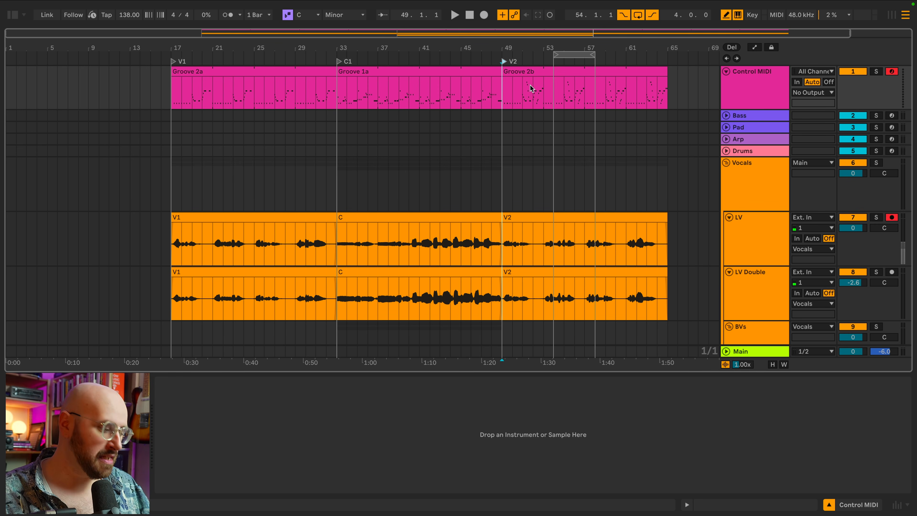
- Place scene 4 (Groove 1b with the C vocals) in the Arrangement at bar 65 and add a locator named C2 there
{"action": "key", "text": "Tab"}
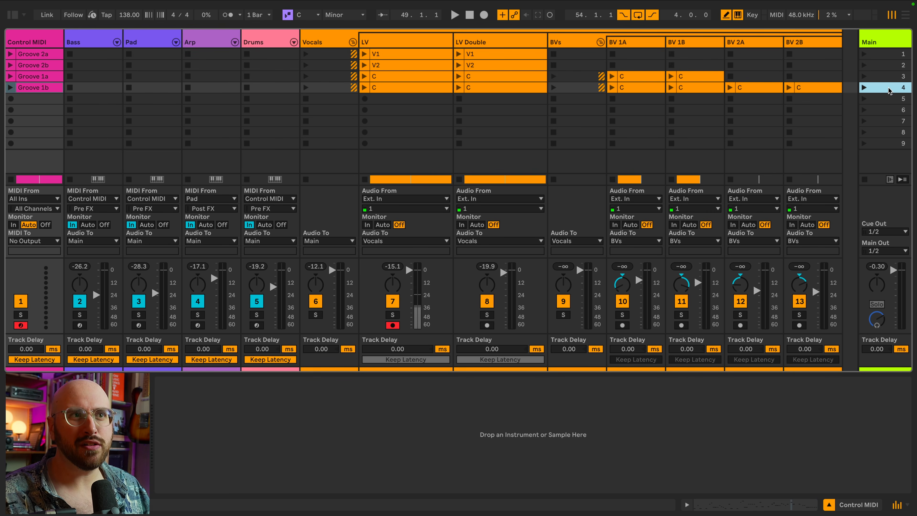
{"action": "key", "text": "Tab"}
{"action": "left_click_drag", "start_coordinate": [670, 85], "coordinate": [660, 87]}
{"action": "right_click", "coordinate": [653, 56]}
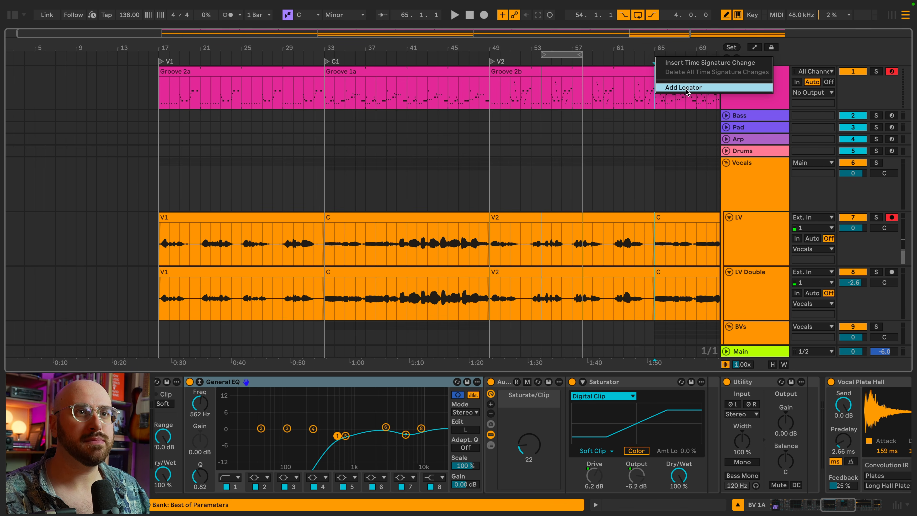
{"action": "left_click", "coordinate": [686, 91]}
{"action": "type", "text": "C2"}
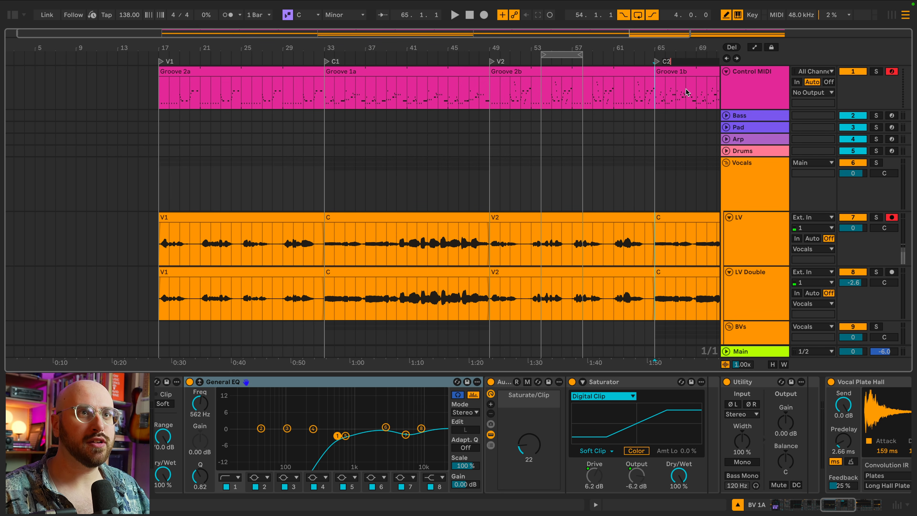
{"action": "key", "text": "Return"}
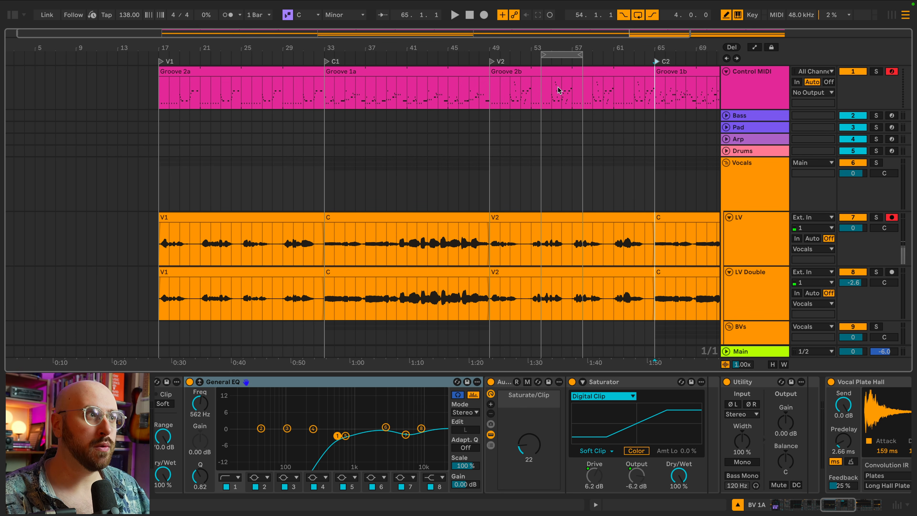
- Copy the Groove 2a clip to bar 1 on the Control MIDI track as an intro before the V1 locator
{"action": "scroll", "coordinate": [436, 105], "scroll_direction": "right", "scroll_amount": 2}
{"action": "scroll", "coordinate": [436, 105], "scroll_direction": "right", "scroll_amount": 2}
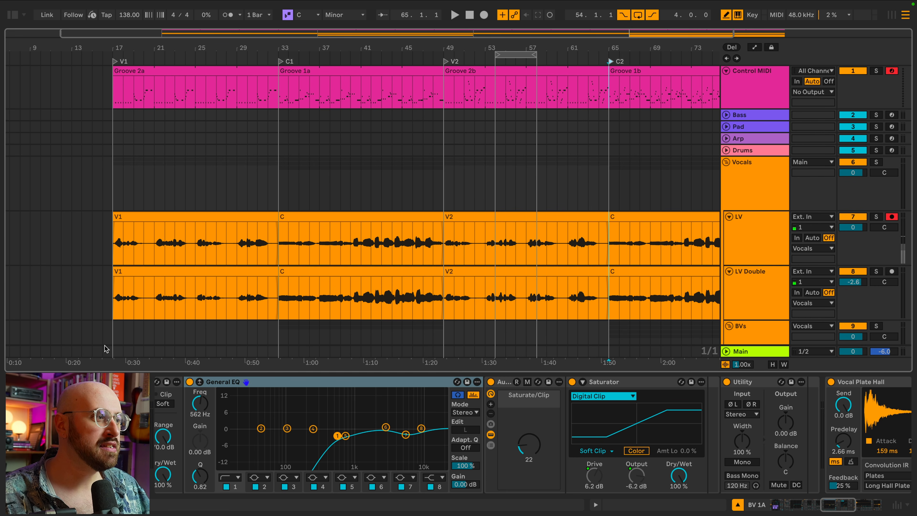
{"action": "scroll", "coordinate": [184, 262], "scroll_direction": "right", "scroll_amount": 15}
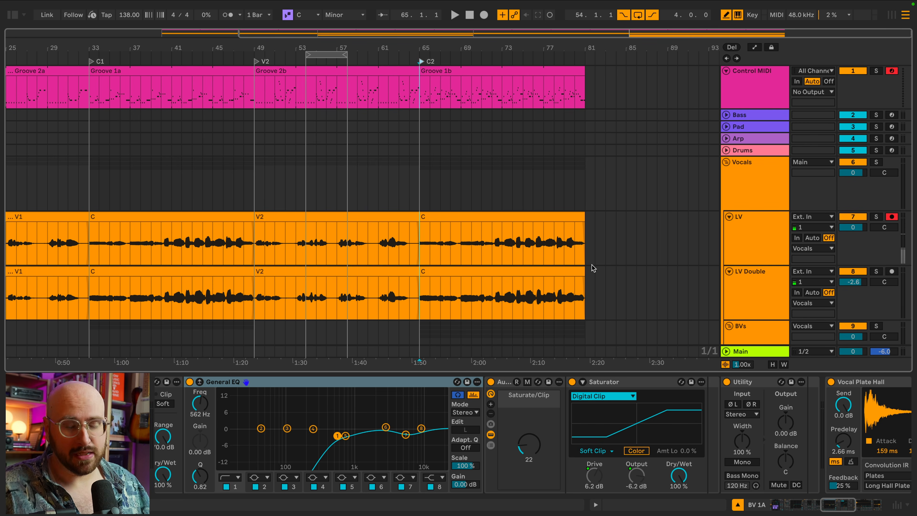
{"action": "scroll", "coordinate": [224, 123], "scroll_direction": "left", "scroll_amount": 20}
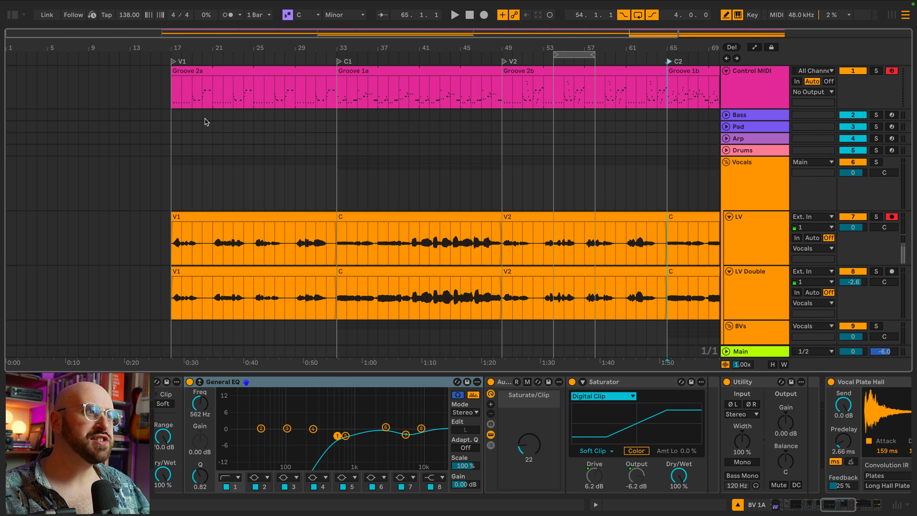
{"action": "left_click", "coordinate": [265, 80]}
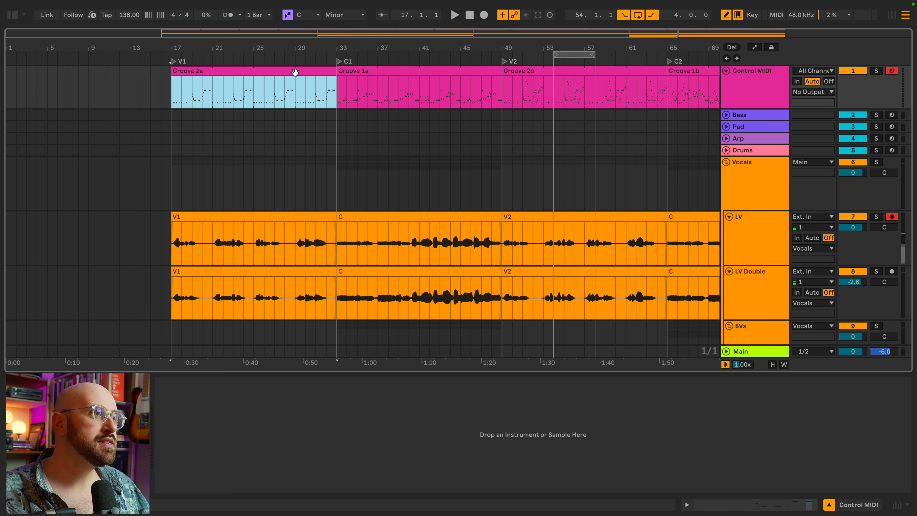
{"action": "left_click_drag", "start_coordinate": [295, 72], "coordinate": [136, 76]}
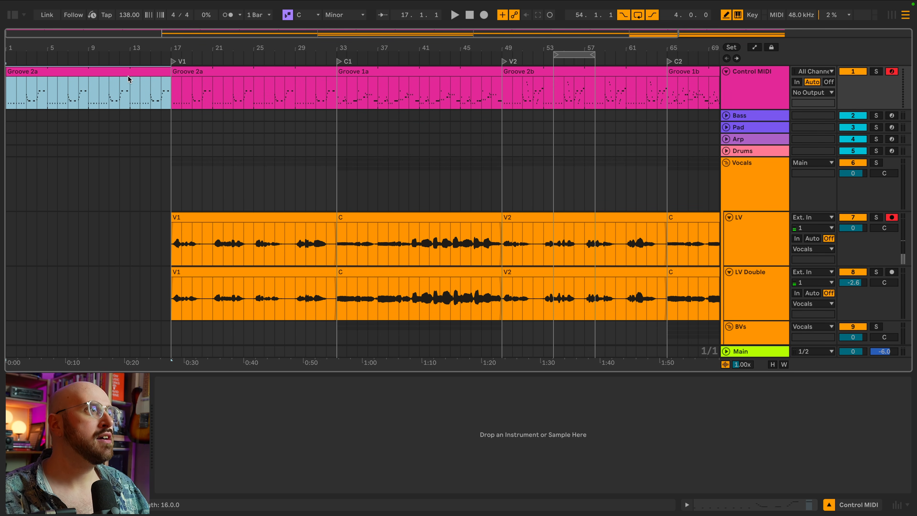
- Audition the intro with the Groove 1a clip and set the insert marker at bar 9
{"action": "left_click", "coordinate": [9, 97]}
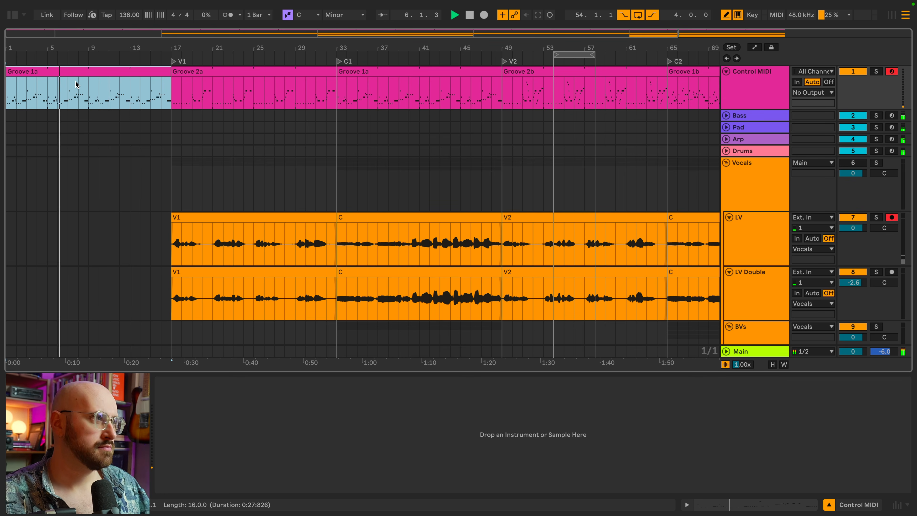
{"action": "left_click", "coordinate": [88, 86]}
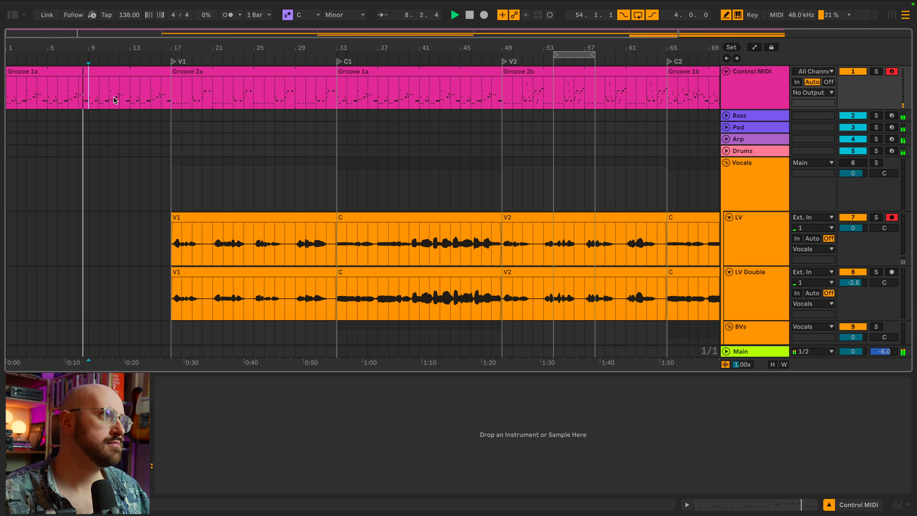
{"action": "key", "text": "space"}
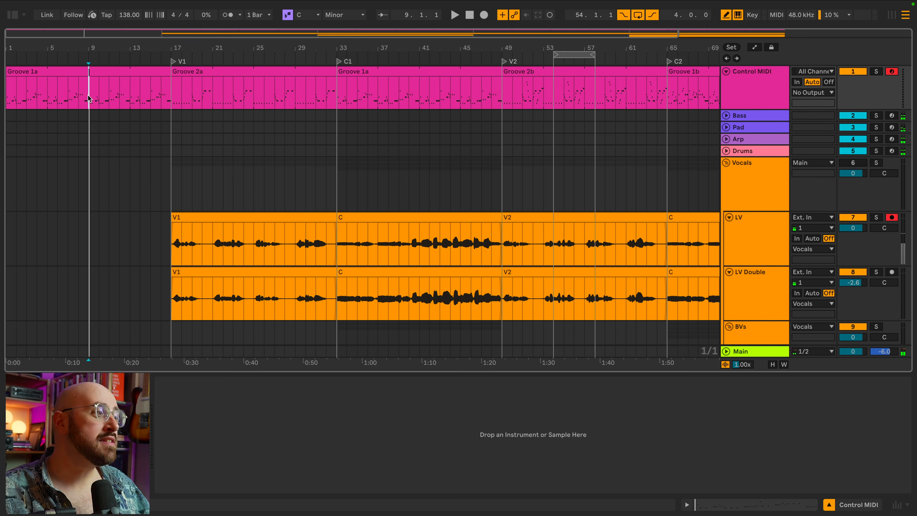
- Delete the time between bars 9 and 17, extend the Groove 2a clip's start back to bar 1, and play the shortened intro
{"action": "left_click", "coordinate": [86, 98]}
{"action": "left_click_drag", "start_coordinate": [87, 97], "coordinate": [171, 97]}
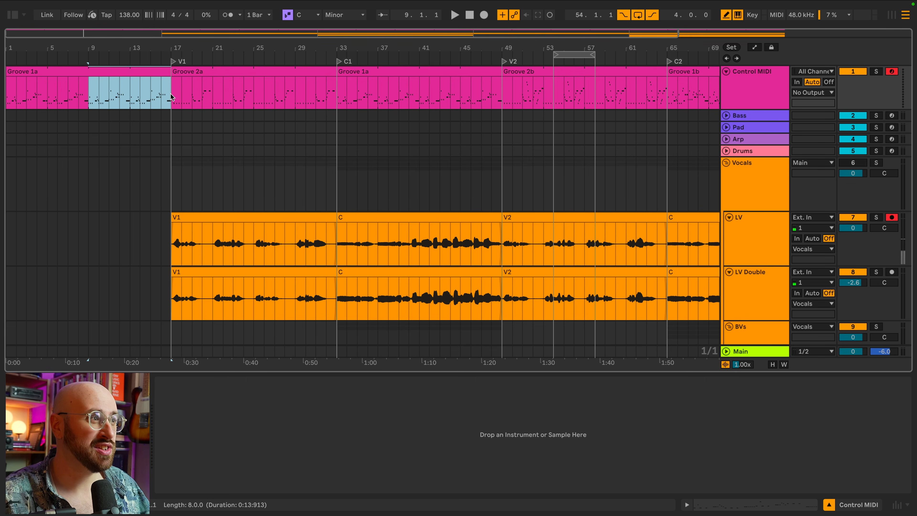
{"action": "key", "text": "super+shift+BackSpace"}
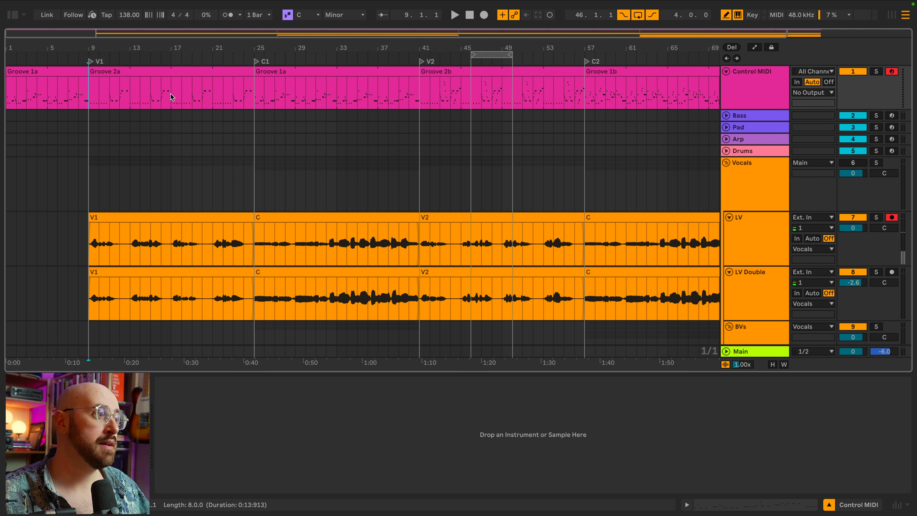
{"action": "left_click_drag", "start_coordinate": [89, 72], "coordinate": [8, 76]}
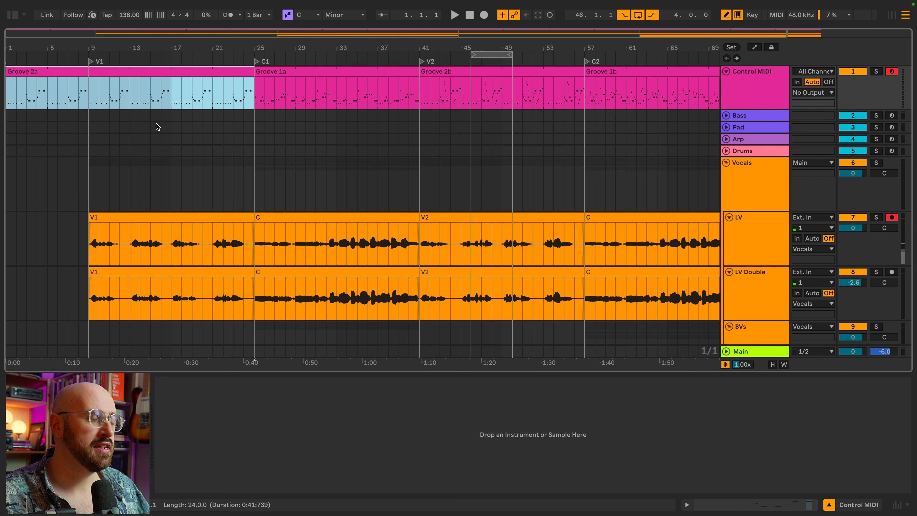
{"action": "key", "text": "space"}
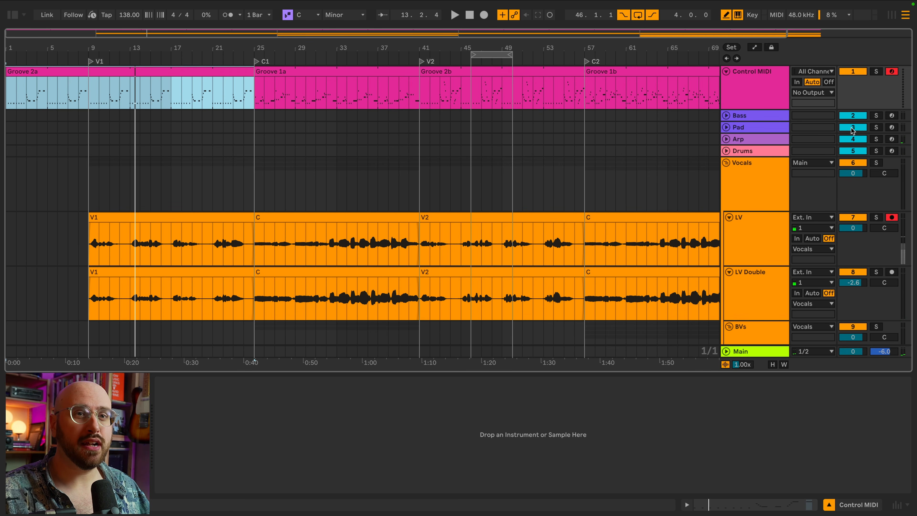
- Show the Pad track's Speaker On automation and keep the pad switched off until the V2 locator at bar 41
{"action": "left_click", "coordinate": [726, 129]}
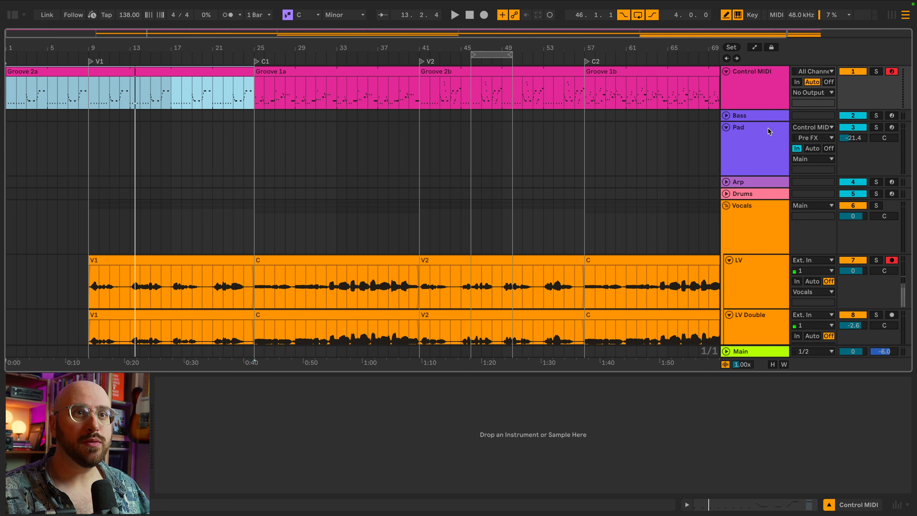
{"action": "left_click", "coordinate": [763, 150]}
{"action": "right_click", "coordinate": [852, 128]}
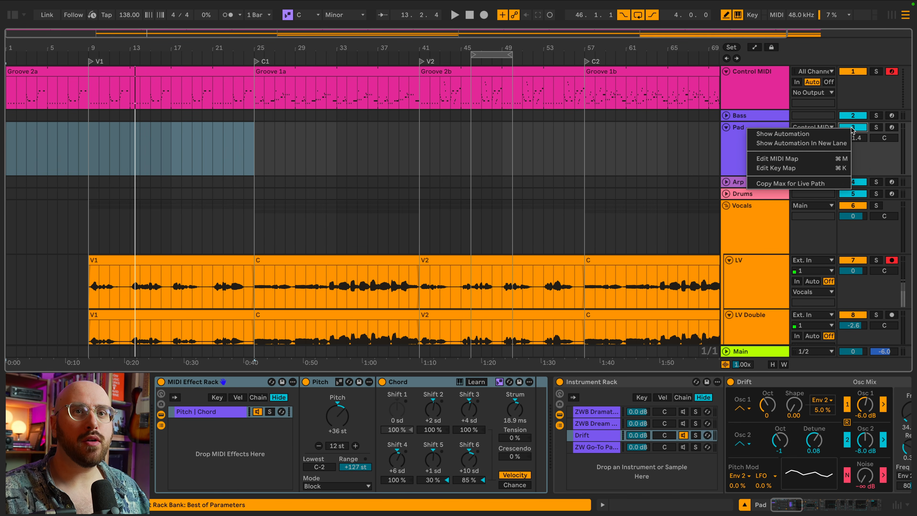
{"action": "left_click", "coordinate": [838, 134]}
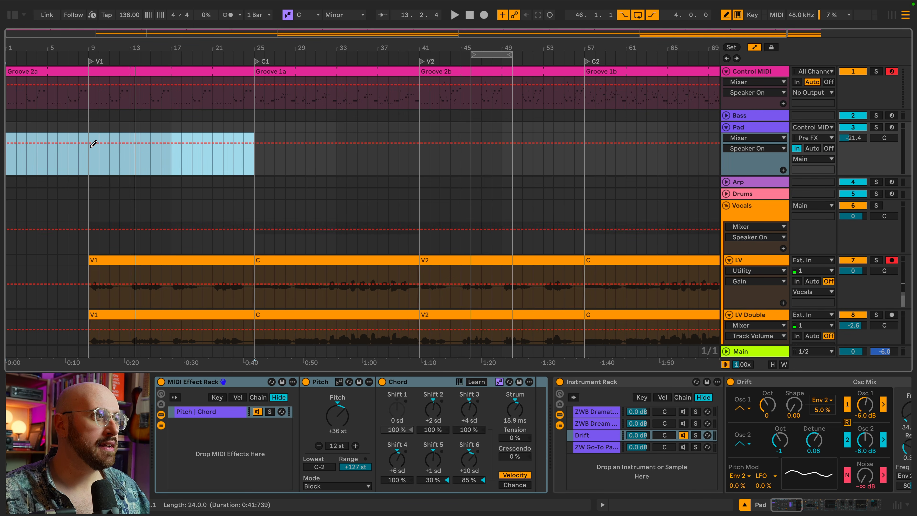
{"action": "key", "text": "b"}
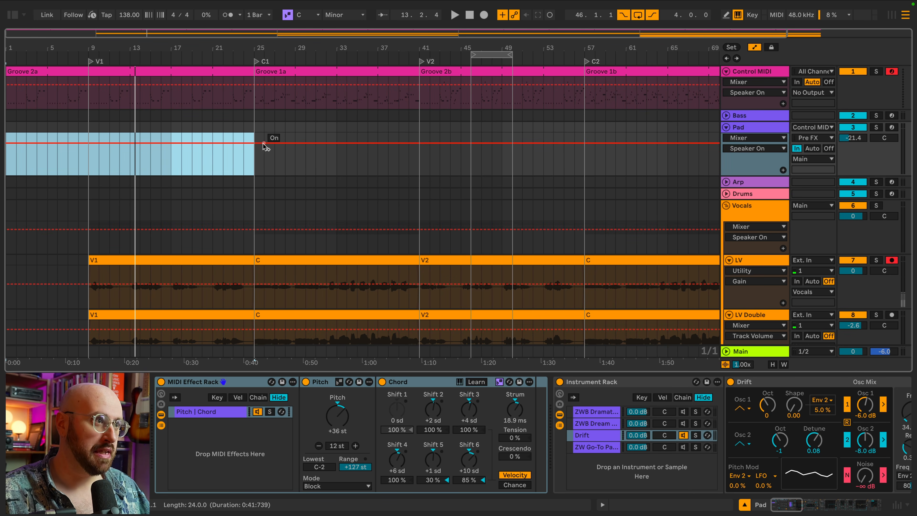
{"action": "left_click", "coordinate": [419, 144]}
{"action": "left_click", "coordinate": [399, 143]}
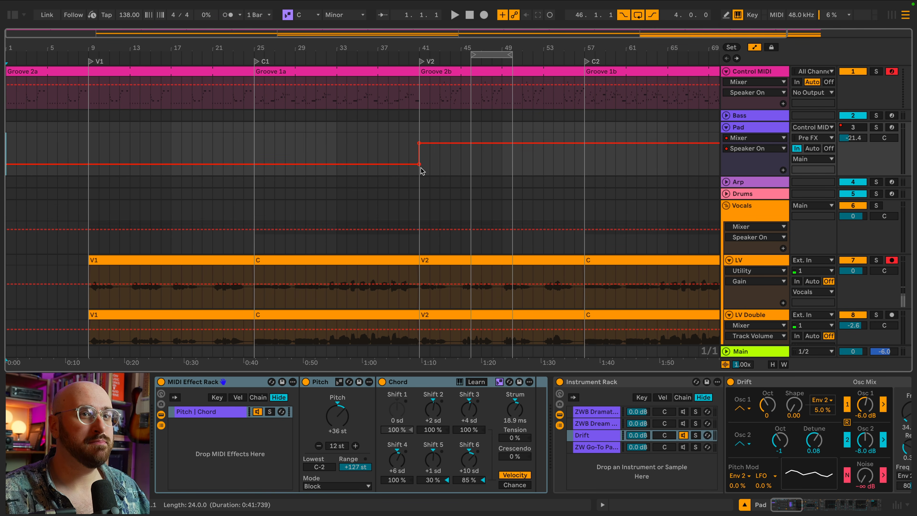
{"action": "left_click", "coordinate": [68, 135]}
{"action": "key", "text": "a"}
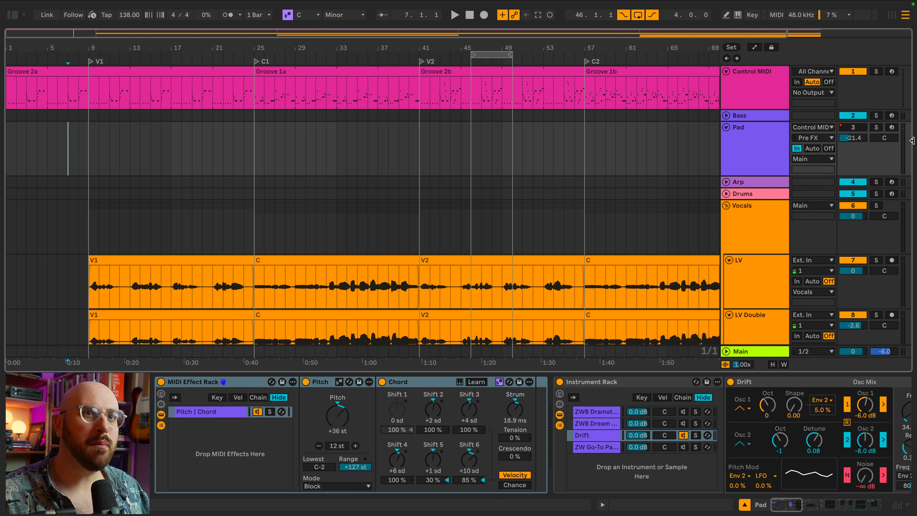
- Automate the Bass track's Speaker On to stay off until the V1 locator at bar 9, and play from bar 1
{"action": "left_click", "coordinate": [726, 116]}
{"action": "right_click", "coordinate": [858, 116]}
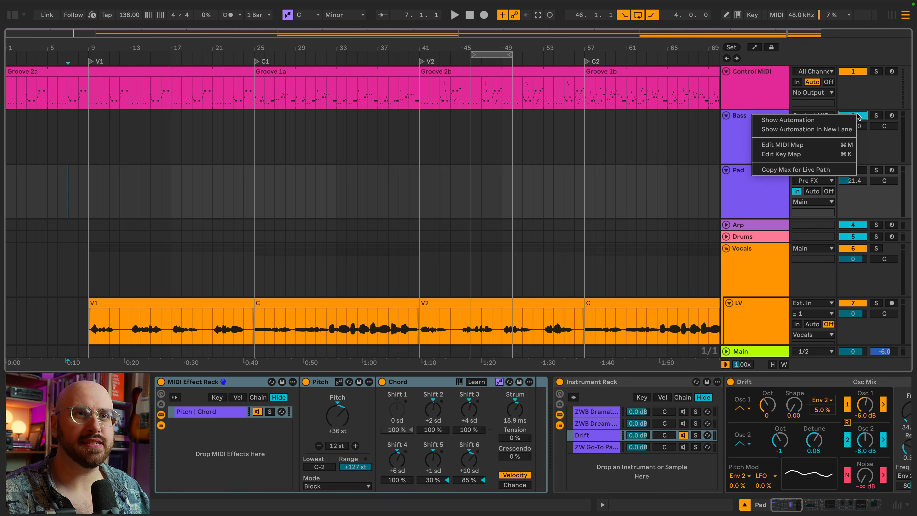
{"action": "left_click", "coordinate": [789, 120]}
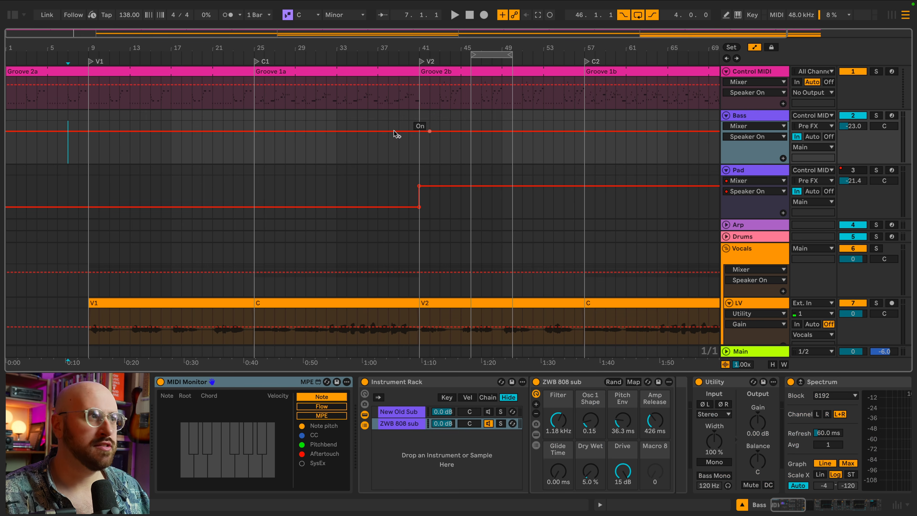
{"action": "left_click", "coordinate": [88, 131]}
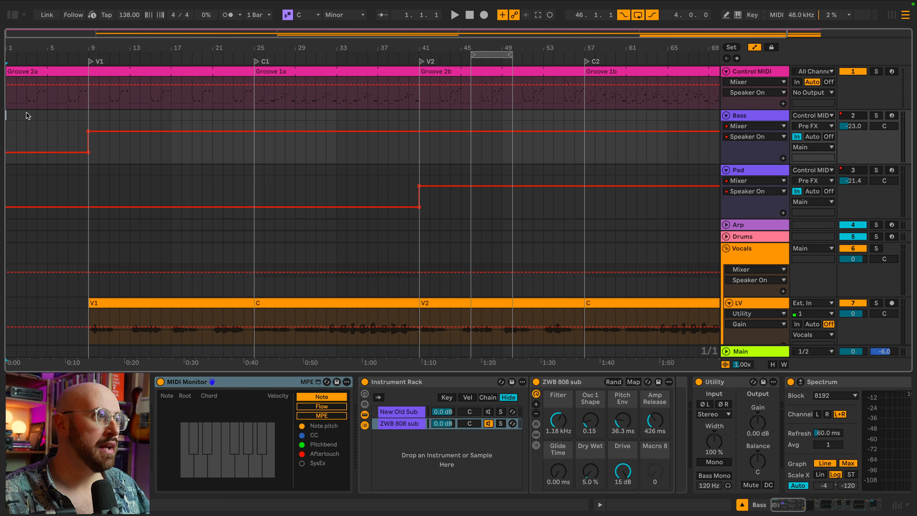
{"action": "key", "text": "a"}
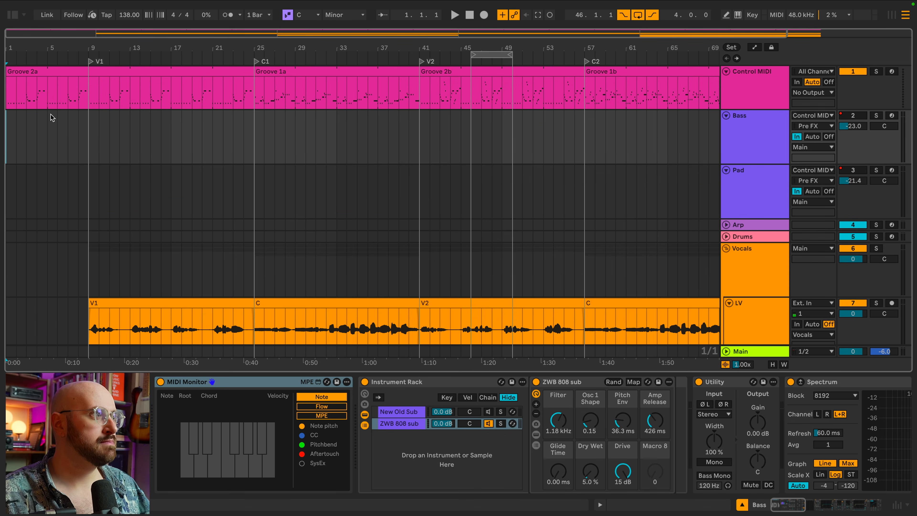
{"action": "key", "text": "space"}
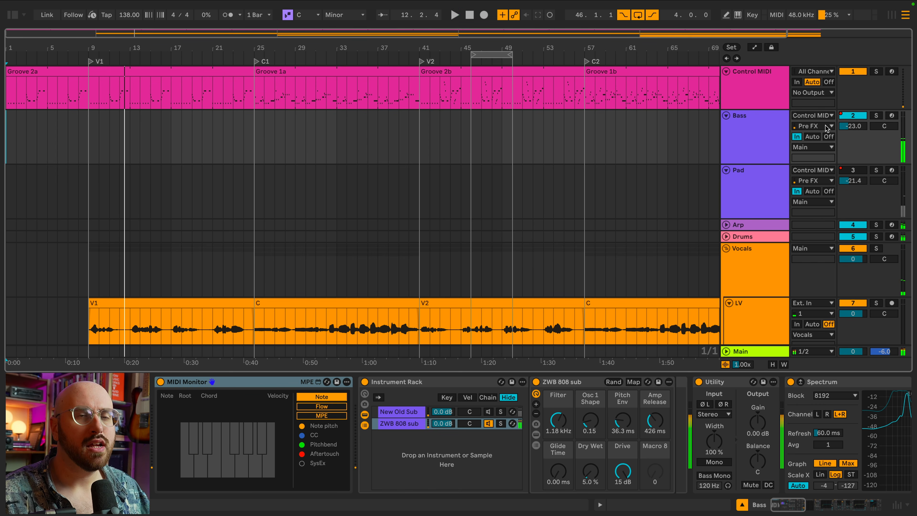
- Reopen the Bass track's Speaker On automation and extend its off section to bar 17
{"action": "right_click", "coordinate": [864, 117]}
{"action": "left_click", "coordinate": [846, 119]}
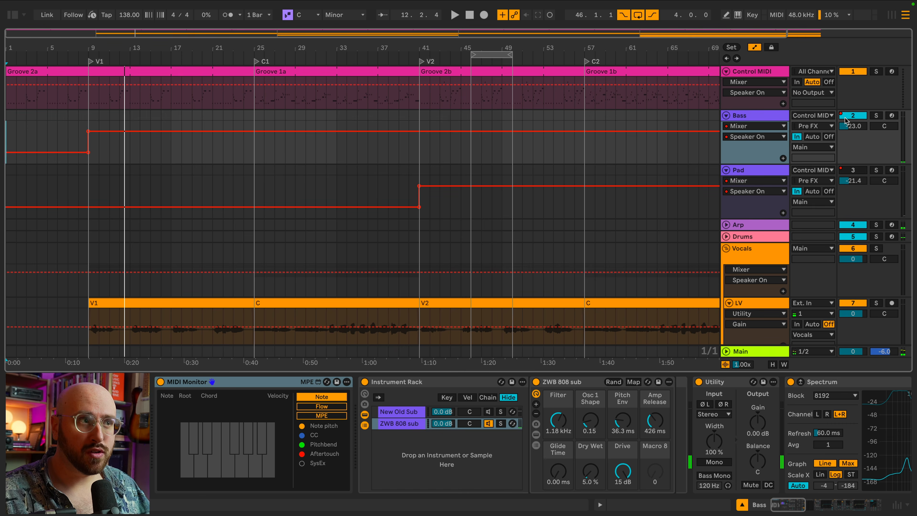
{"action": "left_click", "coordinate": [170, 131]}
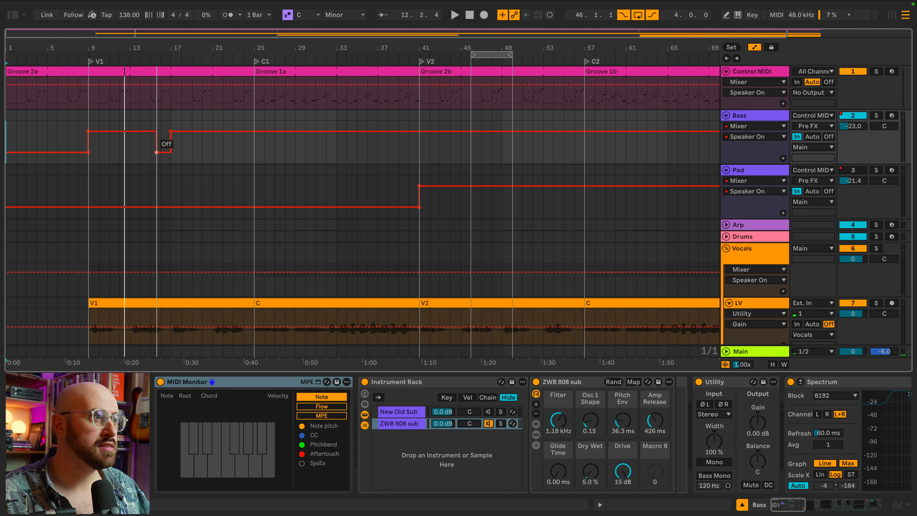
{"action": "left_click_drag", "start_coordinate": [156, 152], "coordinate": [88, 152]}
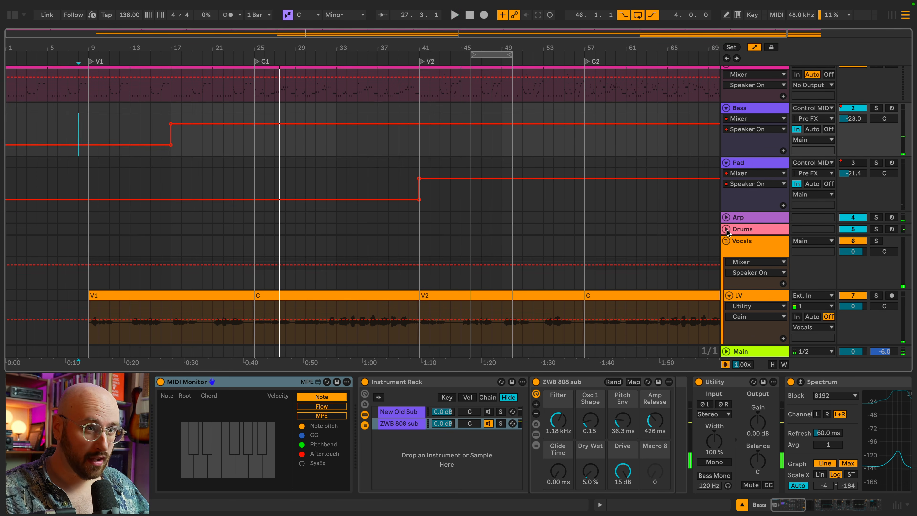
- Switch off the CH 1 and CH 2 chains in the Drums track's MIDI Effect Rack and play from bar 7
{"action": "left_click", "coordinate": [726, 229]}
{"action": "left_click", "coordinate": [755, 233]}
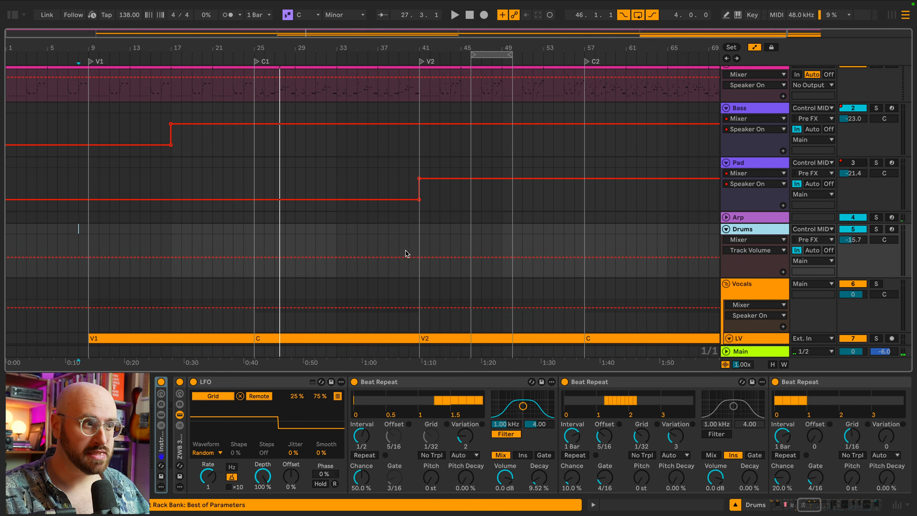
{"action": "scroll", "coordinate": [384, 405], "scroll_direction": "left", "scroll_amount": 10}
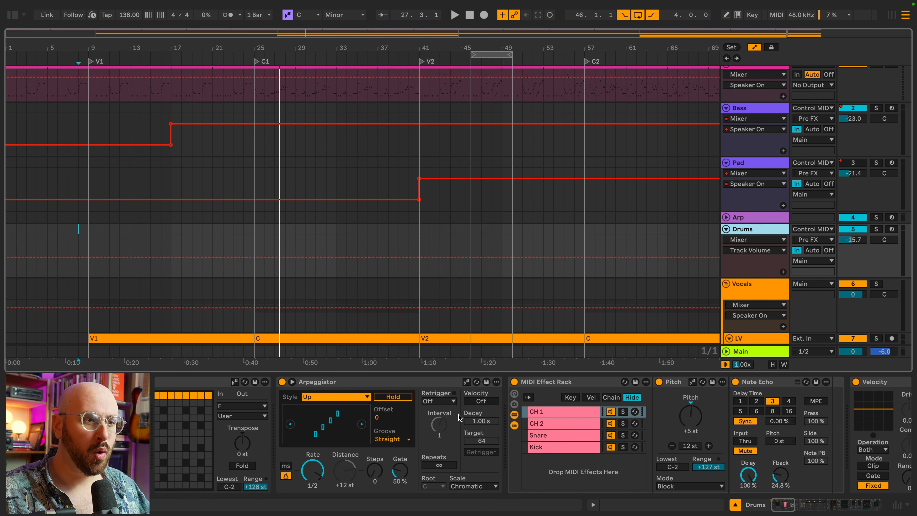
{"action": "scroll", "coordinate": [460, 417], "scroll_direction": "right", "scroll_amount": 3}
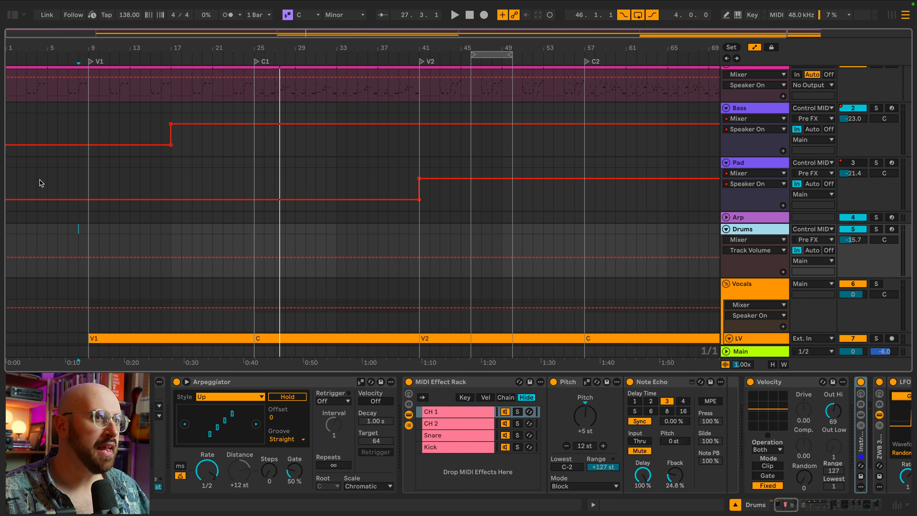
{"action": "left_click", "coordinate": [69, 230]}
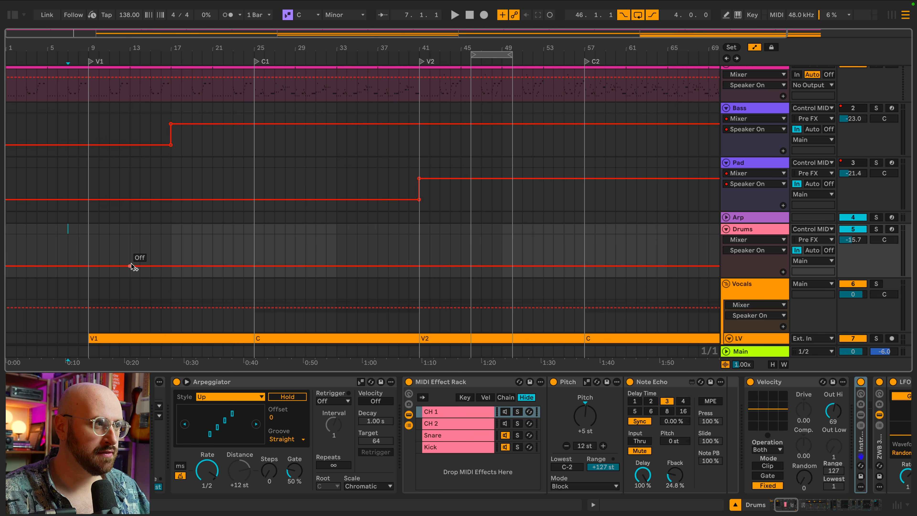
{"action": "key", "text": "space"}
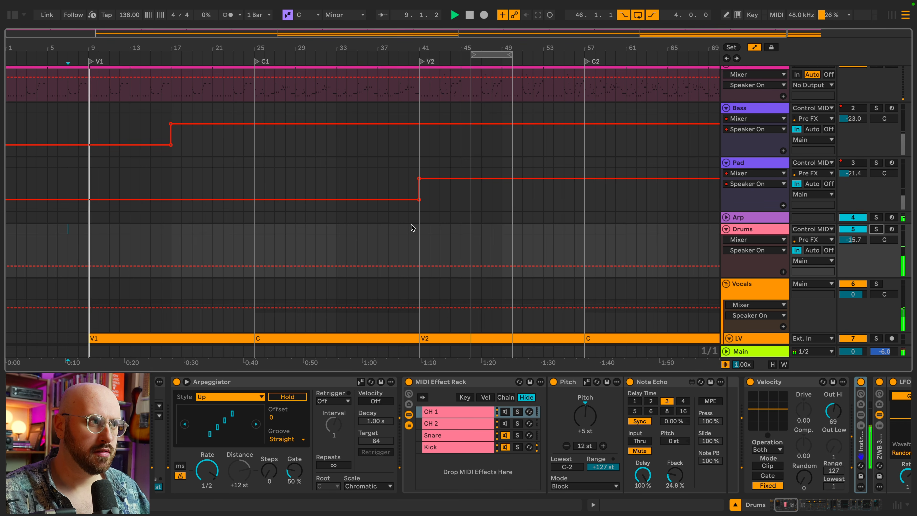
- Audition the first chorus and automate the CH 2 drum chain to switch on at the C1 locator, bar 25
{"action": "left_click", "coordinate": [256, 231]}
{"action": "key", "text": "space"}
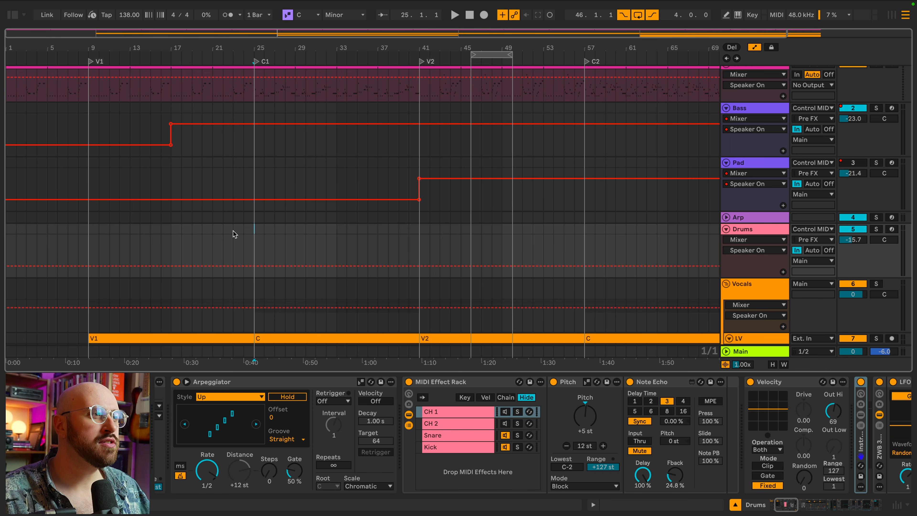
{"action": "left_click", "coordinate": [255, 248]}
{"action": "key", "text": "space"}
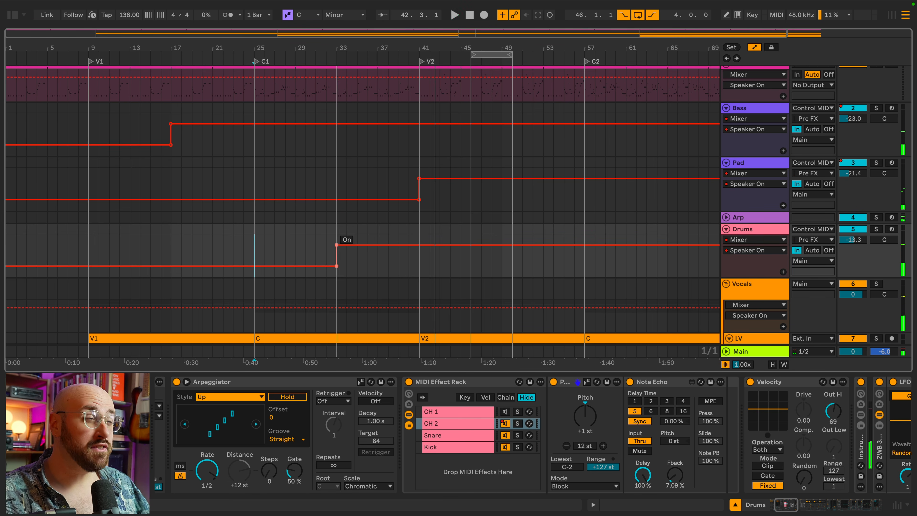
{"action": "left_click_drag", "start_coordinate": [336, 256], "coordinate": [264, 255]}
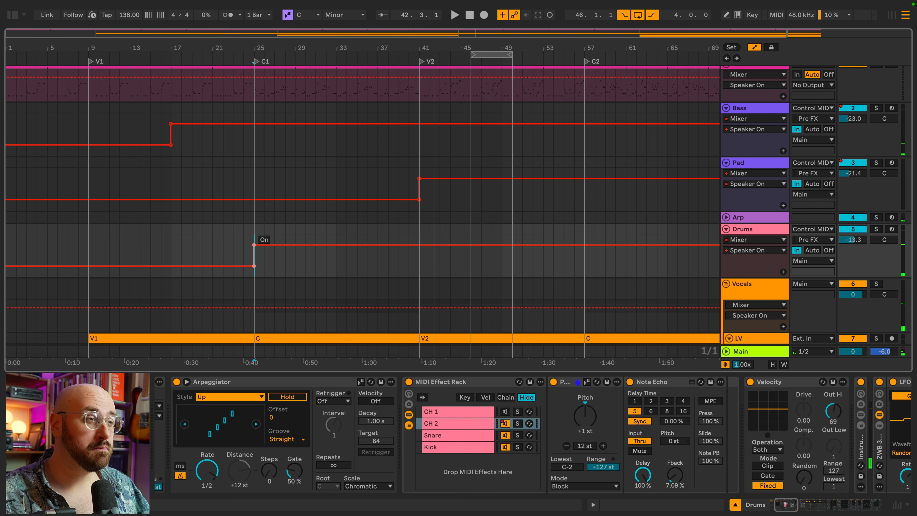
- Automate the CH 1 drum chain on from bar 33 and the Pad on from C2 at bar 57, auditioning the sections
{"action": "left_click", "coordinate": [233, 252]}
{"action": "key", "text": "space"}
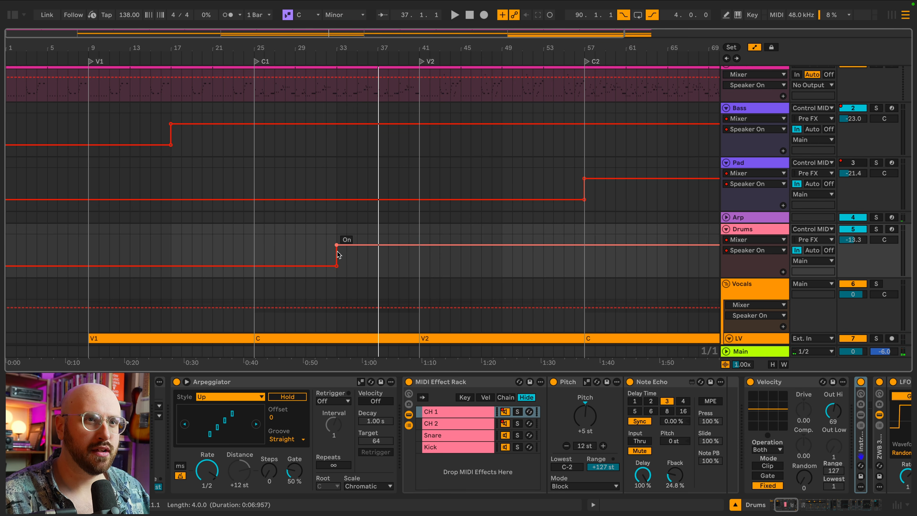
{"action": "left_click", "coordinate": [309, 58]}
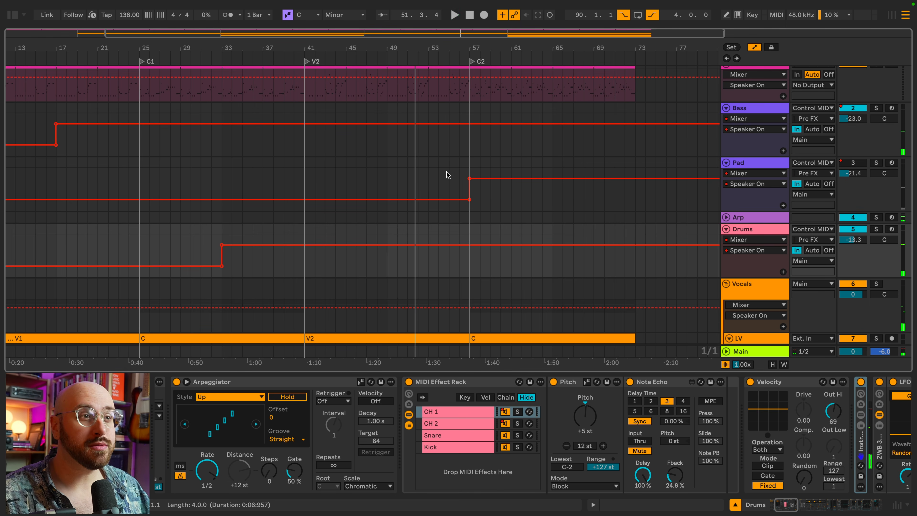
{"action": "left_click", "coordinate": [447, 173]}
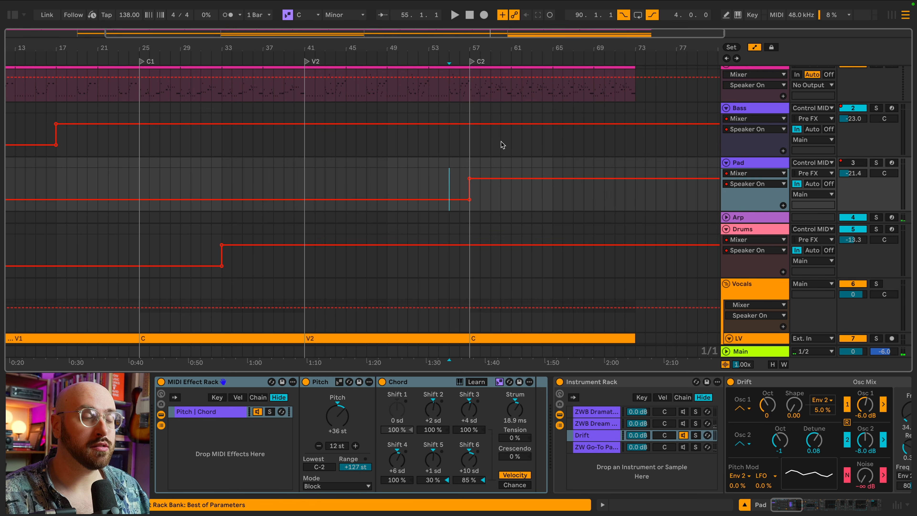
{"action": "key", "text": "space"}
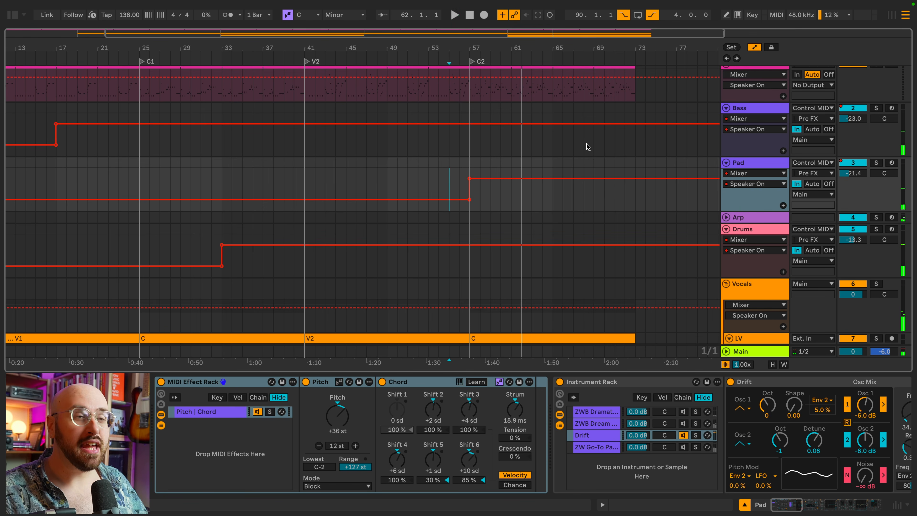
- Review the lead and backing vocal clips across the verses and choruses
{"action": "scroll", "coordinate": [426, 115], "scroll_direction": "left", "scroll_amount": 5}
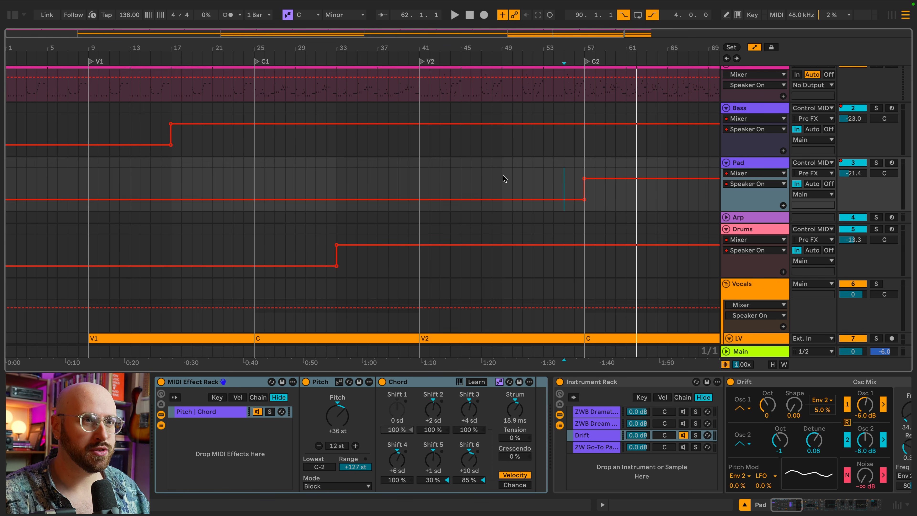
{"action": "scroll", "coordinate": [504, 178], "scroll_direction": "down", "scroll_amount": 10}
{"action": "scroll", "coordinate": [505, 179], "scroll_direction": "down", "scroll_amount": 8}
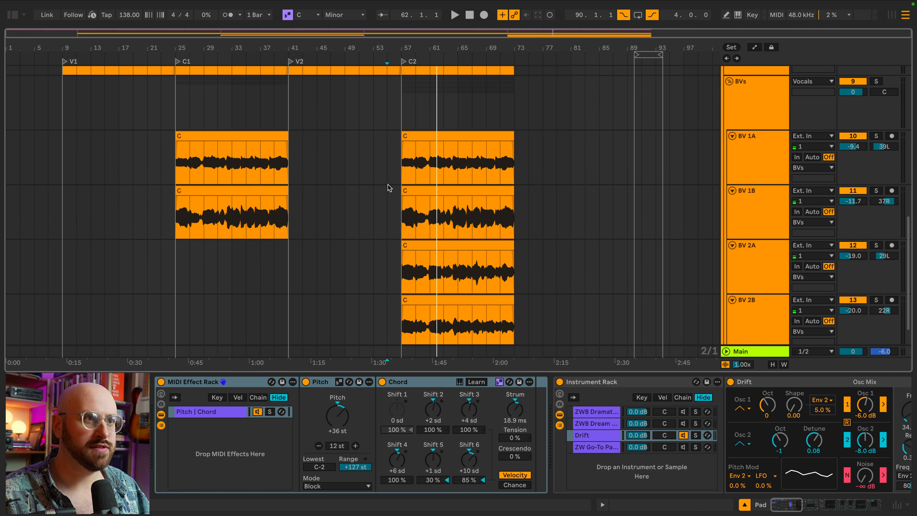
{"action": "scroll", "coordinate": [388, 185], "scroll_direction": "up", "scroll_amount": 8}
{"action": "scroll", "coordinate": [207, 195], "scroll_direction": "down", "scroll_amount": 3}
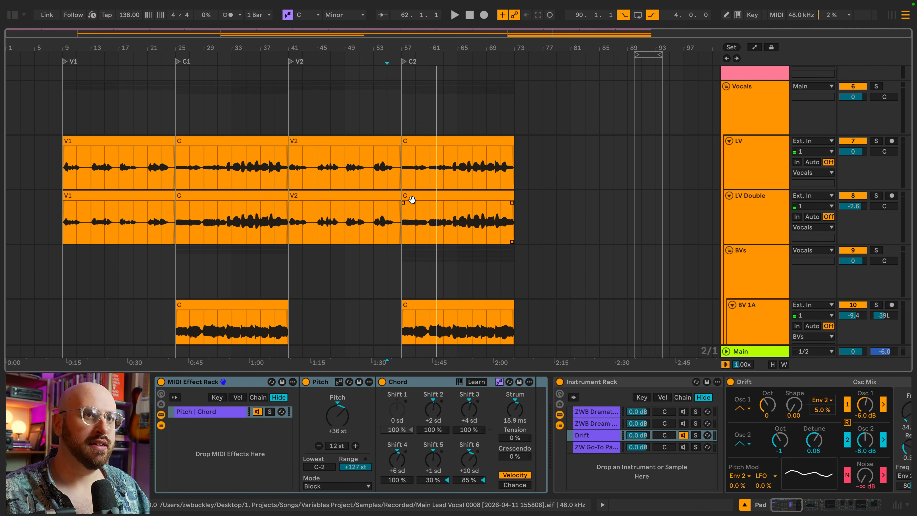
{"action": "scroll", "coordinate": [170, 207], "scroll_direction": "down", "scroll_amount": 3}
{"action": "scroll", "coordinate": [170, 208], "scroll_direction": "down", "scroll_amount": 3}
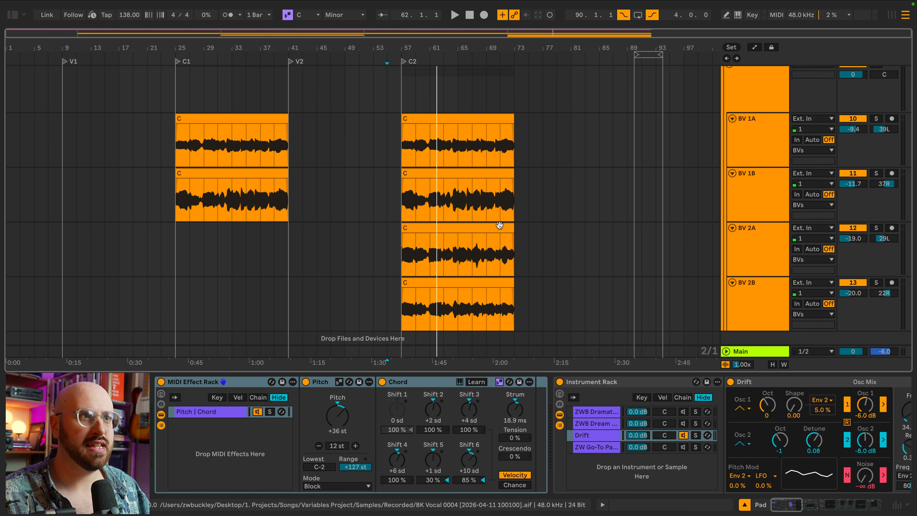
{"action": "scroll", "coordinate": [352, 147], "scroll_direction": "up", "scroll_amount": 10}
{"action": "scroll", "coordinate": [352, 146], "scroll_direction": "up", "scroll_amount": 5}
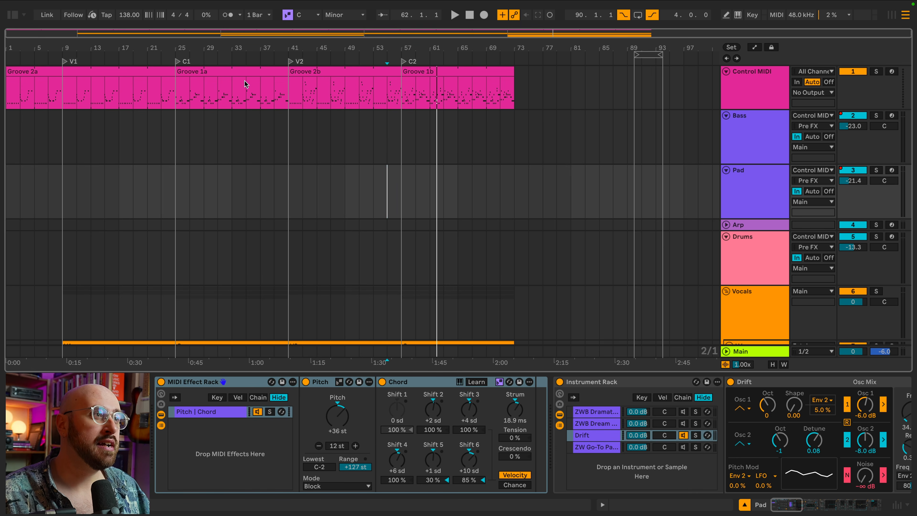
- Insert eight bars of empty time at bar 41, between the first chorus and the V2 locator
{"action": "left_click", "coordinate": [287, 102]}
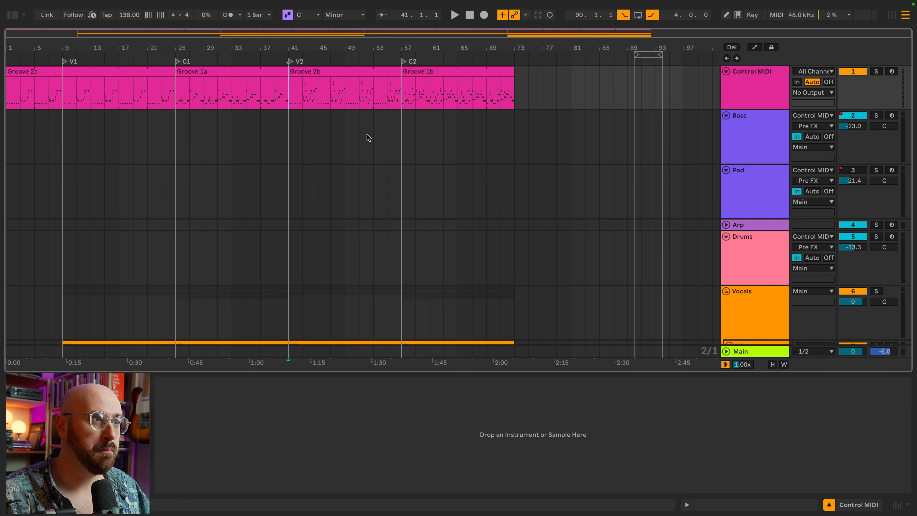
{"action": "scroll", "coordinate": [341, 141], "scroll_direction": "up", "scroll_amount": 3}
{"action": "scroll", "coordinate": [342, 145], "scroll_direction": "left", "scroll_amount": 2}
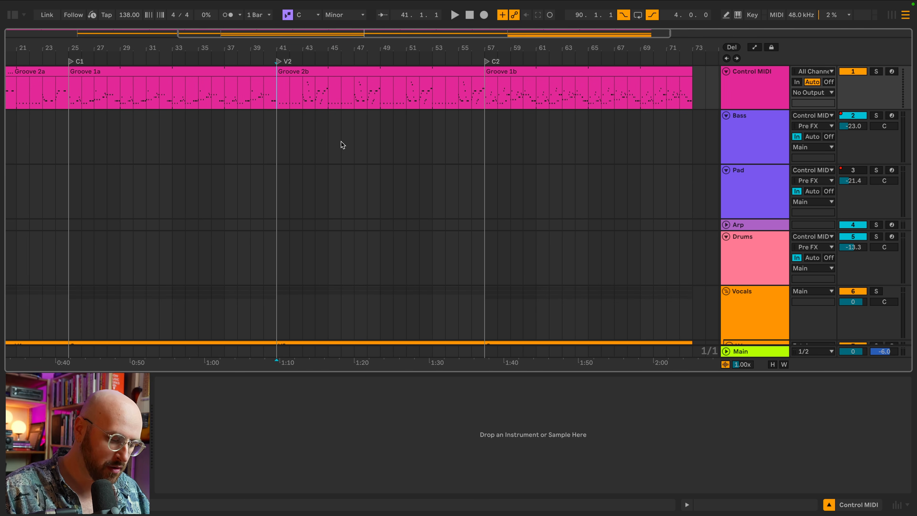
{"action": "key", "text": "super+i"}
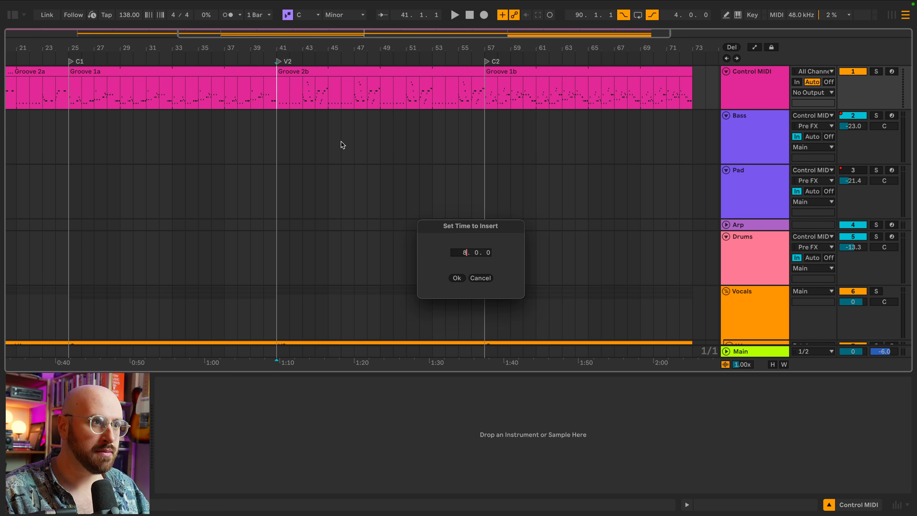
{"action": "type", "text": "8"}
{"action": "key", "text": "Return"}
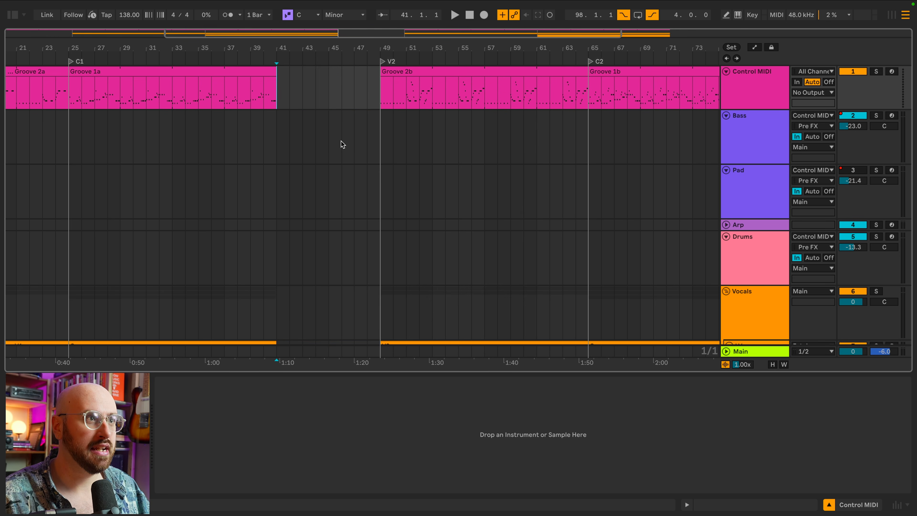
- Extend the Groove 1a clip to the V2 locator at bar 49 and audition the transition into verse two from bar 39
{"action": "left_click_drag", "start_coordinate": [270, 68], "coordinate": [376, 71]}
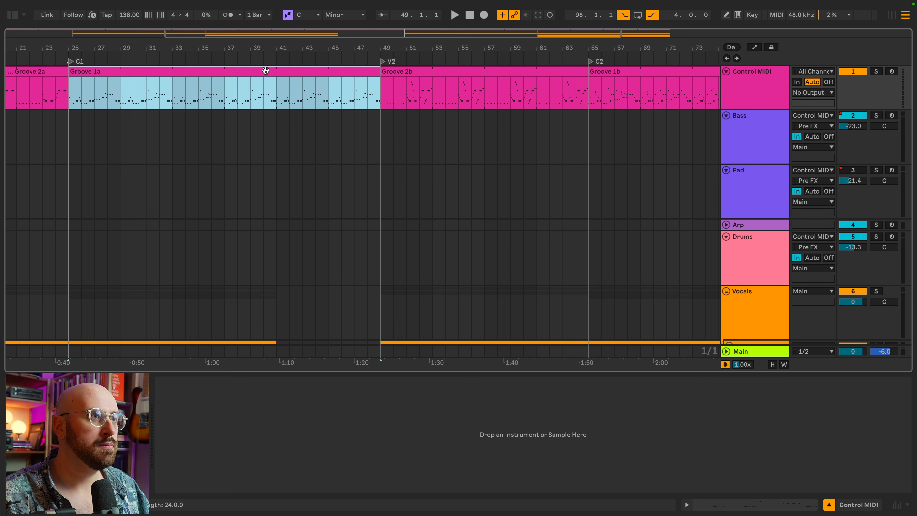
{"action": "scroll", "coordinate": [241, 94], "scroll_direction": "down", "scroll_amount": 5}
{"action": "scroll", "coordinate": [241, 94], "scroll_direction": "left", "scroll_amount": 1}
{"action": "left_click", "coordinate": [263, 96]}
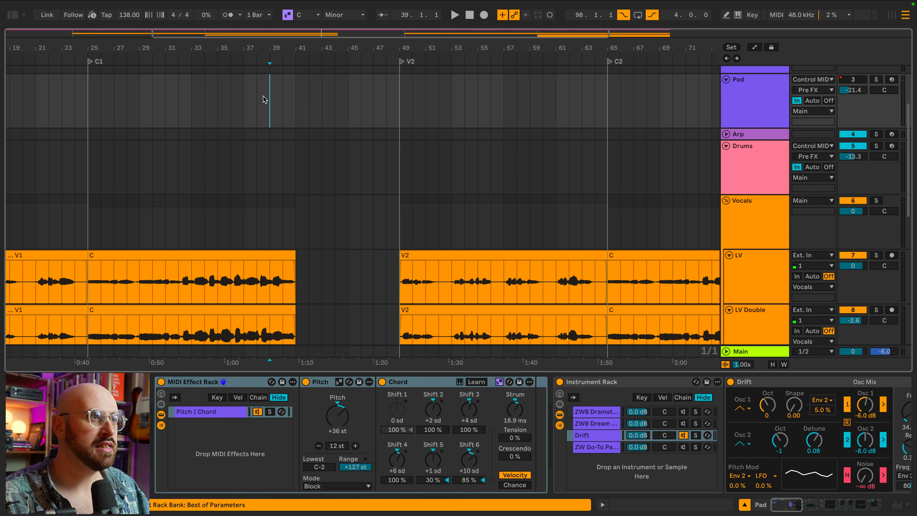
{"action": "key", "text": "space"}
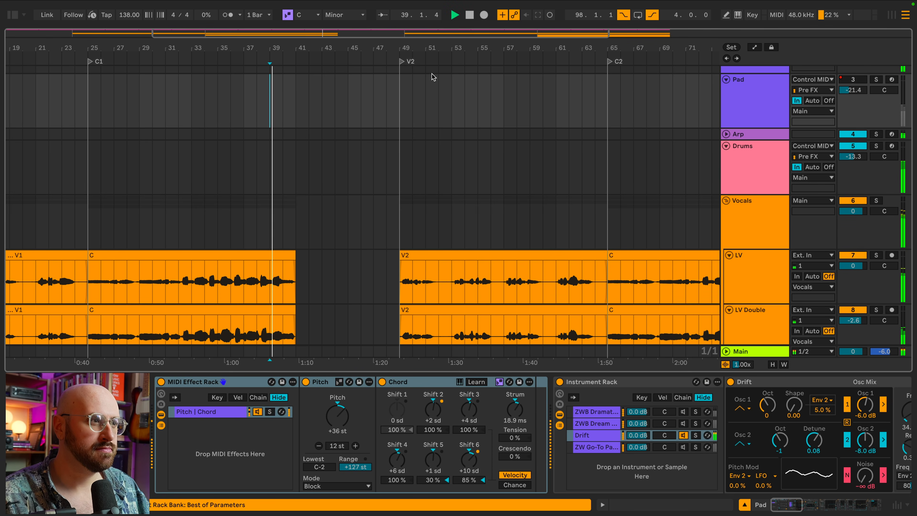
{"action": "scroll", "coordinate": [432, 74], "scroll_direction": "up", "scroll_amount": 2}
{"action": "scroll", "coordinate": [431, 74], "scroll_direction": "up", "scroll_amount": 1}
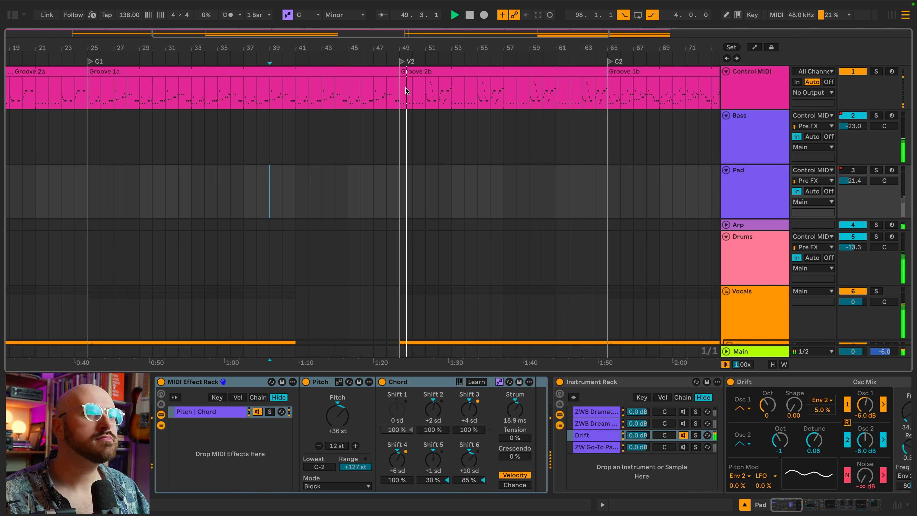
{"action": "scroll", "coordinate": [408, 90], "scroll_direction": "right", "scroll_amount": 3}
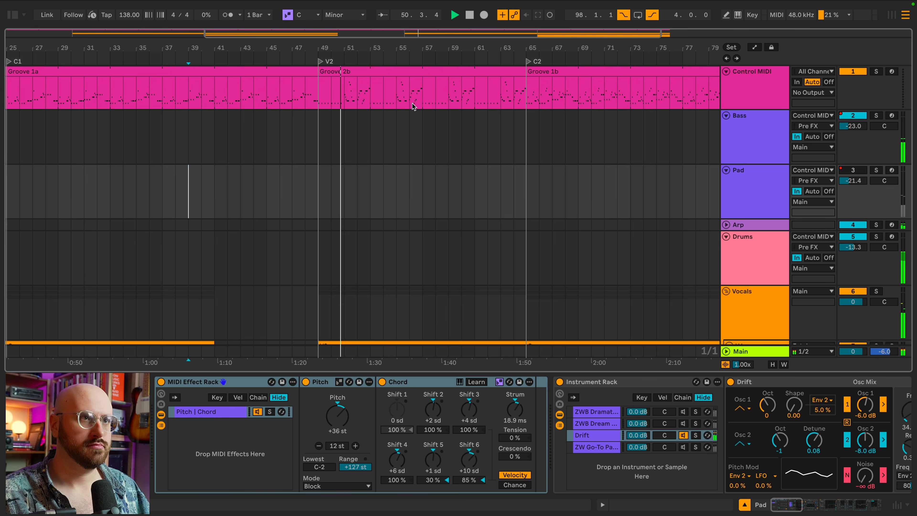
{"action": "scroll", "coordinate": [412, 103], "scroll_direction": "down", "scroll_amount": 2}
{"action": "scroll", "coordinate": [412, 104], "scroll_direction": "down", "scroll_amount": 3}
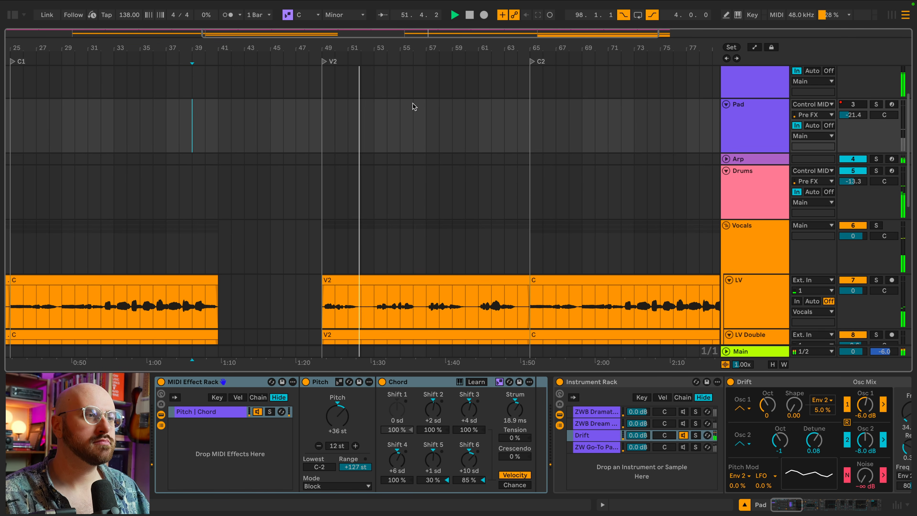
{"action": "scroll", "coordinate": [412, 107], "scroll_direction": "up", "scroll_amount": 3}
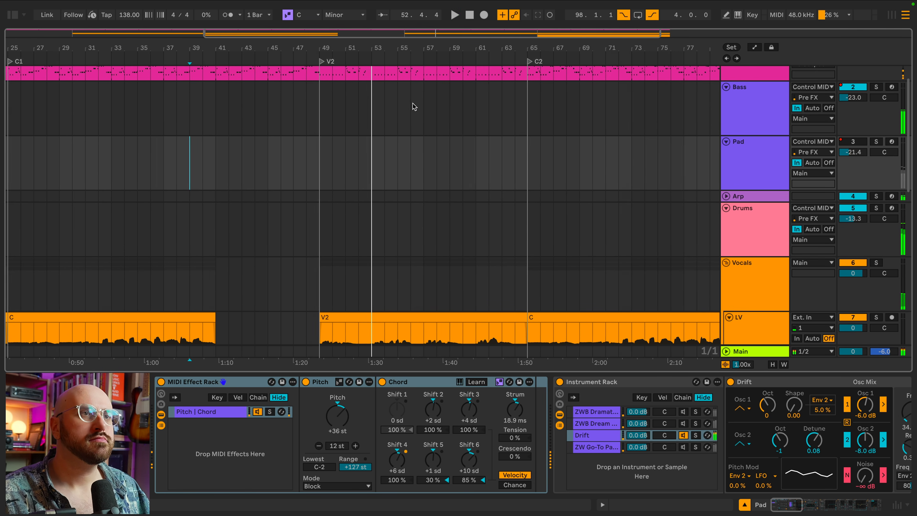
- Extend the second chorus clip, Groove 1b, on the Control MIDI track to bar 89
{"action": "scroll", "coordinate": [414, 106], "scroll_direction": "right", "scroll_amount": 2}
{"action": "scroll", "coordinate": [412, 103], "scroll_direction": "right", "scroll_amount": 6}
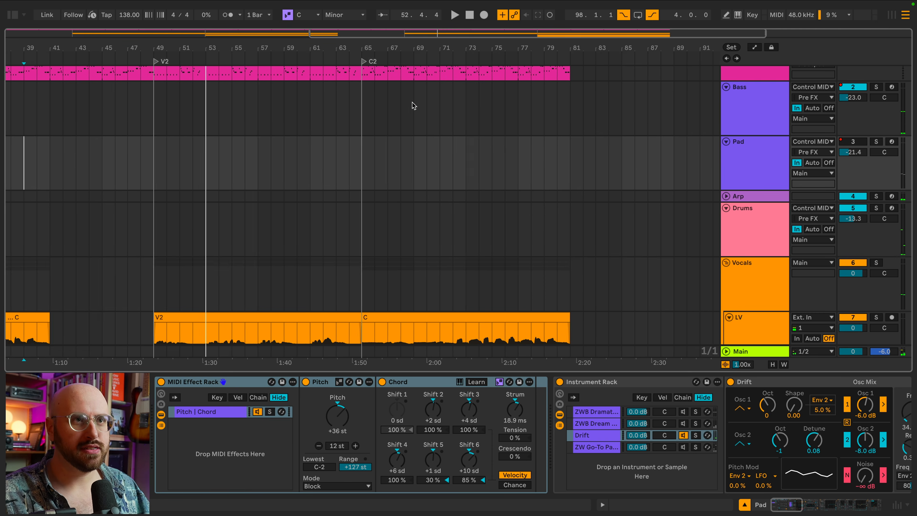
{"action": "scroll", "coordinate": [412, 102], "scroll_direction": "up", "scroll_amount": 2}
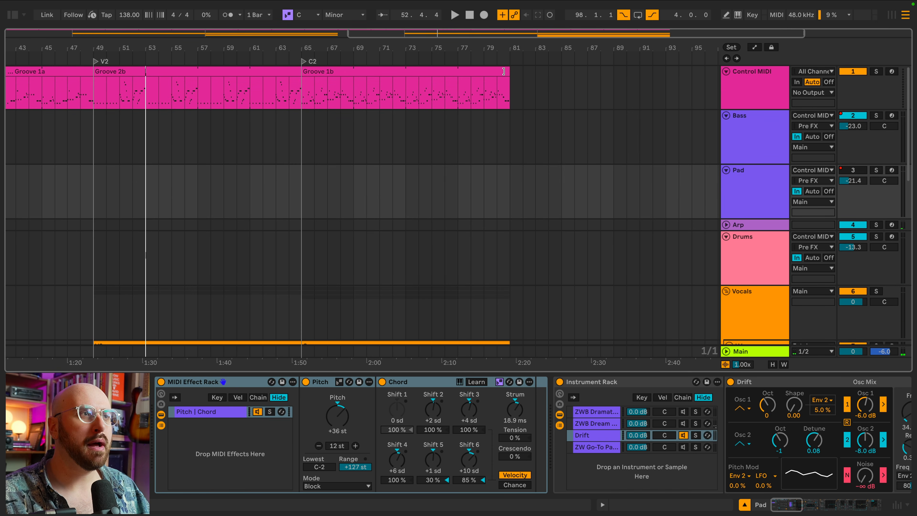
{"action": "scroll", "coordinate": [458, 76], "scroll_direction": "right", "scroll_amount": 5}
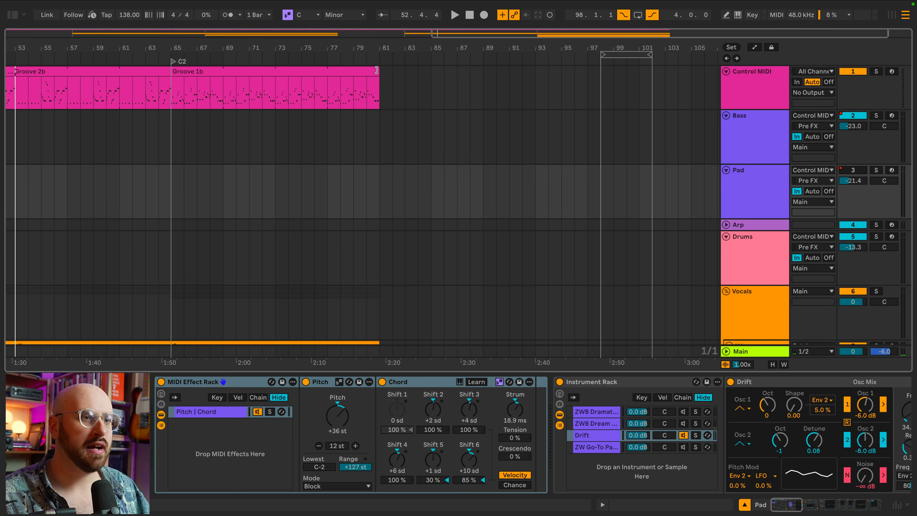
{"action": "left_click_drag", "start_coordinate": [377, 70], "coordinate": [486, 71]}
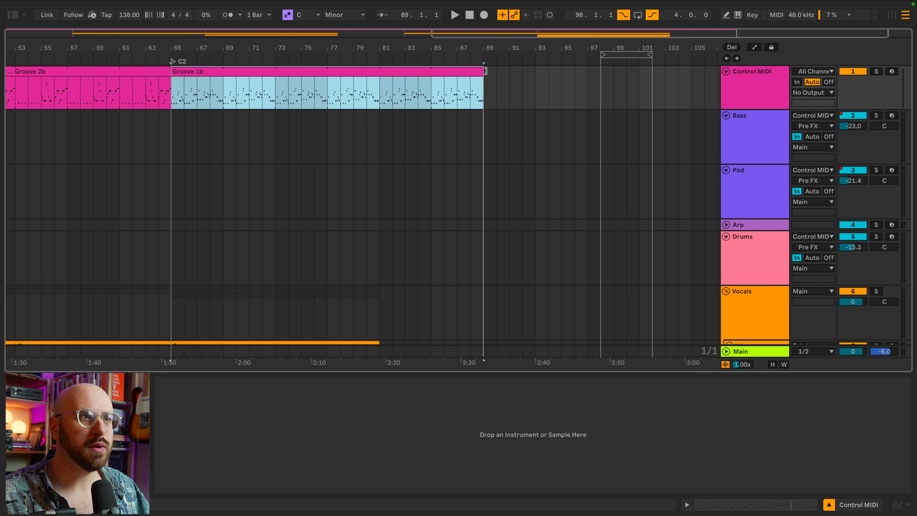
{"action": "left_click", "coordinate": [354, 91]}
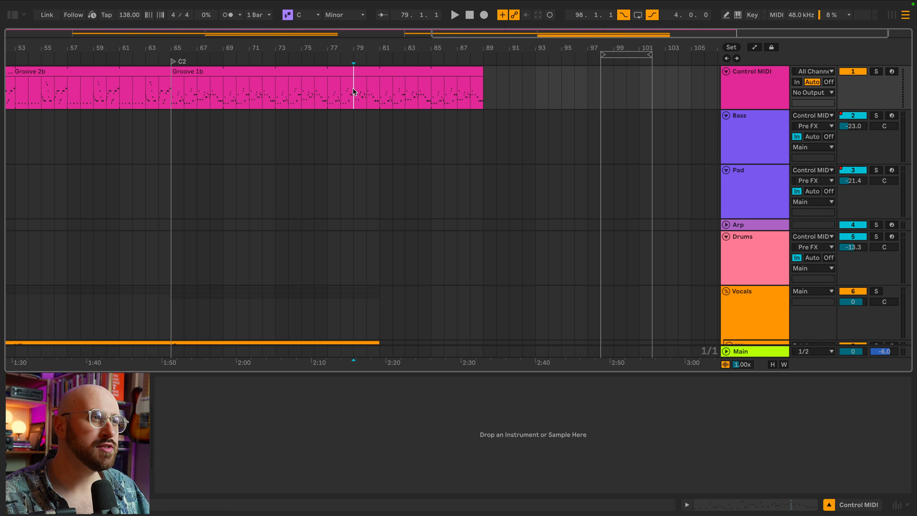
- Add a locator named Outro at bar 81 and move the Groove 1b portion from bars 81 to 89 eight bars later
{"action": "scroll", "coordinate": [430, 95], "scroll_direction": "down", "scroll_amount": 5}
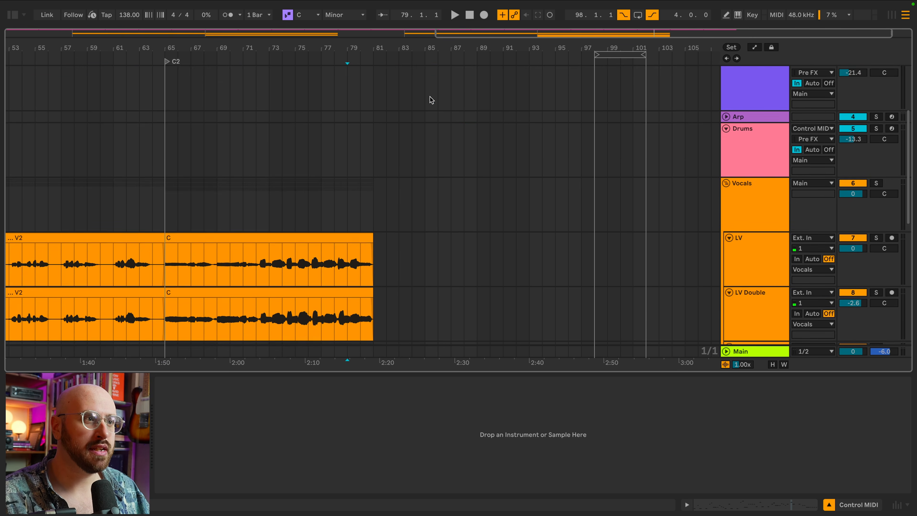
{"action": "scroll", "coordinate": [430, 96], "scroll_direction": "up", "scroll_amount": 5}
{"action": "scroll", "coordinate": [429, 97], "scroll_direction": "right", "scroll_amount": 1}
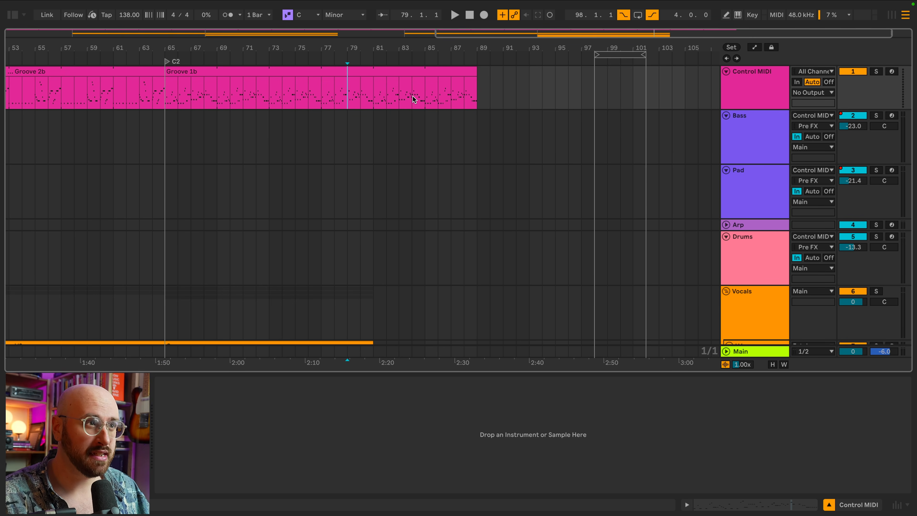
{"action": "left_click", "coordinate": [374, 61]}
{"action": "right_click", "coordinate": [374, 61]}
{"action": "left_click", "coordinate": [395, 91]}
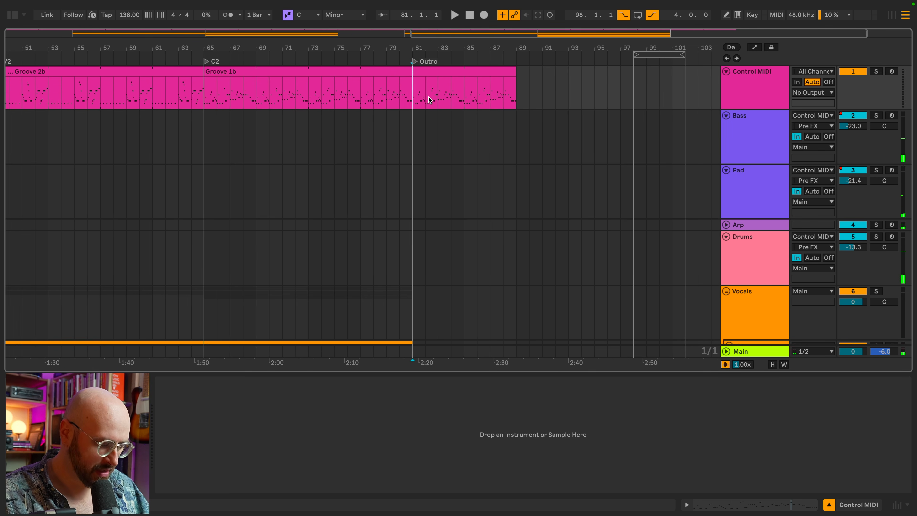
{"action": "left_click_drag", "start_coordinate": [436, 70], "coordinate": [544, 78]}
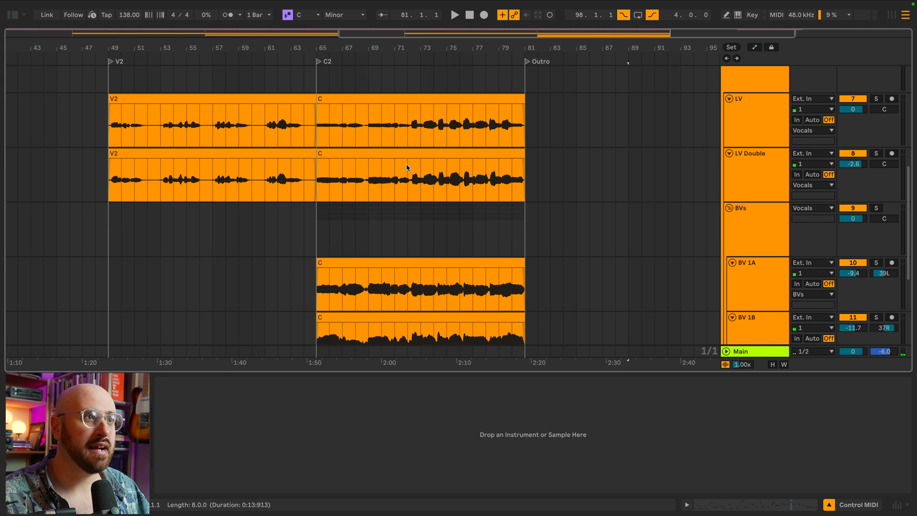
- Duplicate the lead and backing vocals of bars 72 to 81 so the copy starts at the Outro locator
{"action": "scroll", "coordinate": [407, 168], "scroll_direction": "down", "scroll_amount": 3}
{"action": "scroll", "coordinate": [407, 167], "scroll_direction": "up", "scroll_amount": 6}
{"action": "scroll", "coordinate": [406, 167], "scroll_direction": "right", "scroll_amount": 2}
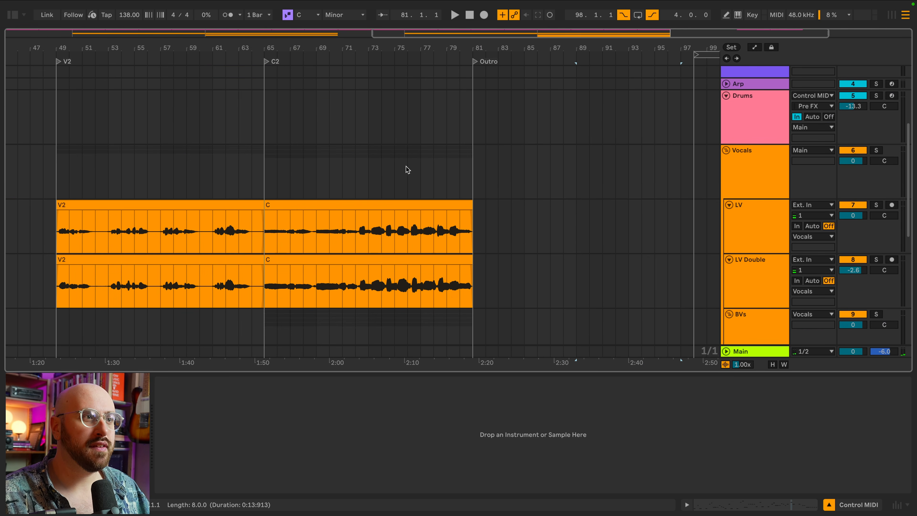
{"action": "left_click", "coordinate": [391, 203]}
{"action": "left_click", "coordinate": [355, 231]}
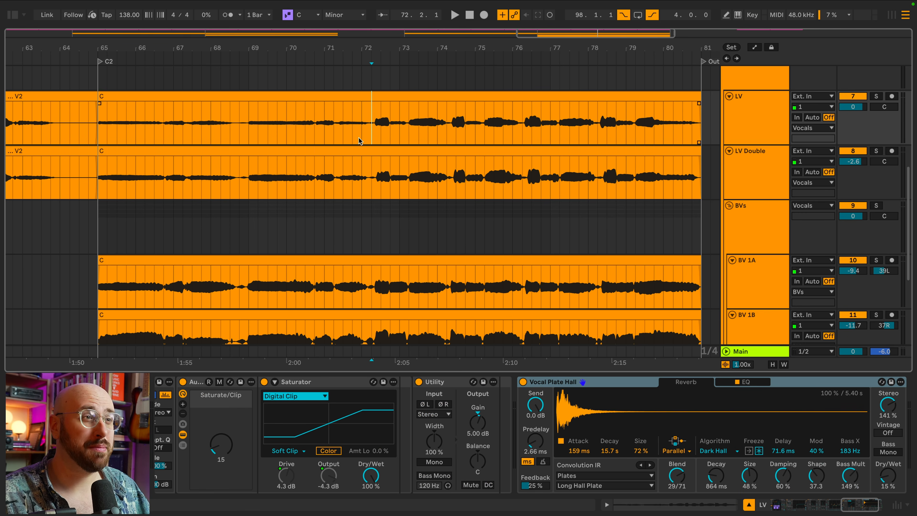
{"action": "left_click", "coordinate": [361, 139]}
{"action": "scroll", "coordinate": [360, 140], "scroll_direction": "down", "scroll_amount": 4}
{"action": "scroll", "coordinate": [520, 145], "scroll_direction": "down", "scroll_amount": 3}
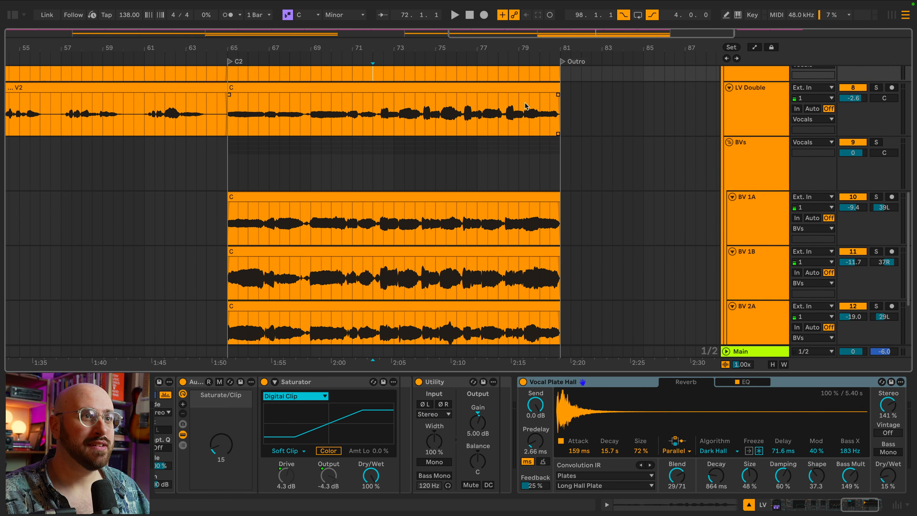
{"action": "scroll", "coordinate": [526, 109], "scroll_direction": "down", "scroll_amount": 3}
{"action": "scroll", "coordinate": [526, 109], "scroll_direction": "left", "scroll_amount": 1}
{"action": "left_click", "coordinate": [586, 288], "text": "shift"}
{"action": "scroll", "coordinate": [494, 140], "scroll_direction": "up", "scroll_amount": 5}
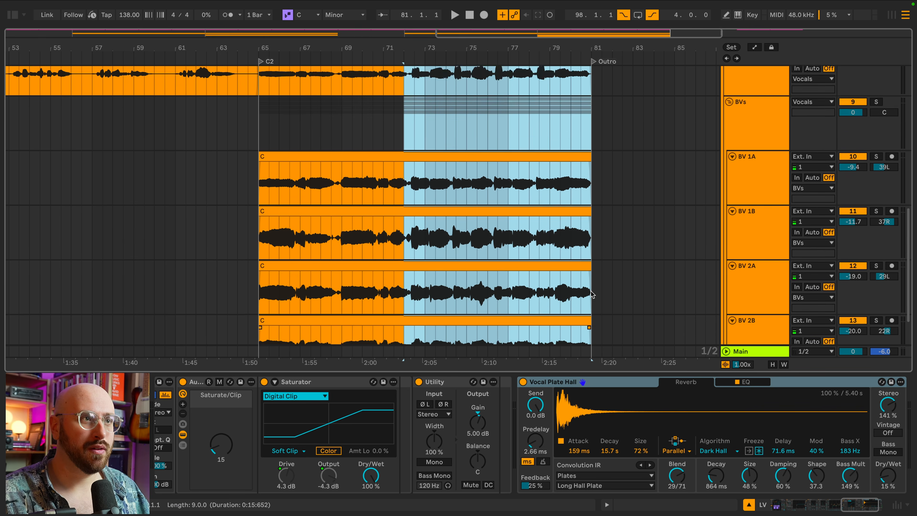
{"action": "scroll", "coordinate": [493, 140], "scroll_direction": "right", "scroll_amount": 1}
{"action": "key", "text": "minus"}
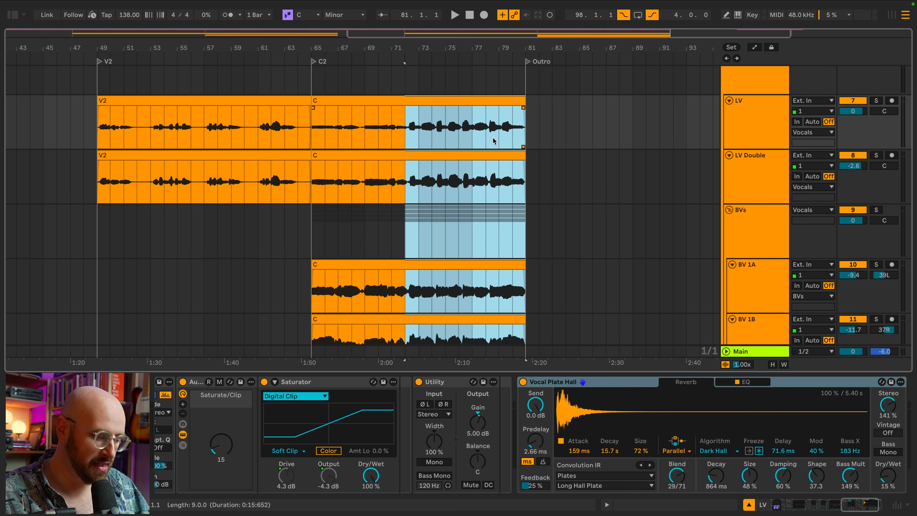
{"action": "key", "text": "ctrl+d"}
{"action": "scroll", "coordinate": [509, 131], "scroll_direction": "right", "scroll_amount": 1}
{"action": "scroll", "coordinate": [509, 131], "scroll_direction": "up", "scroll_amount": 5}
{"action": "scroll", "coordinate": [510, 131], "scroll_direction": "right", "scroll_amount": 2}
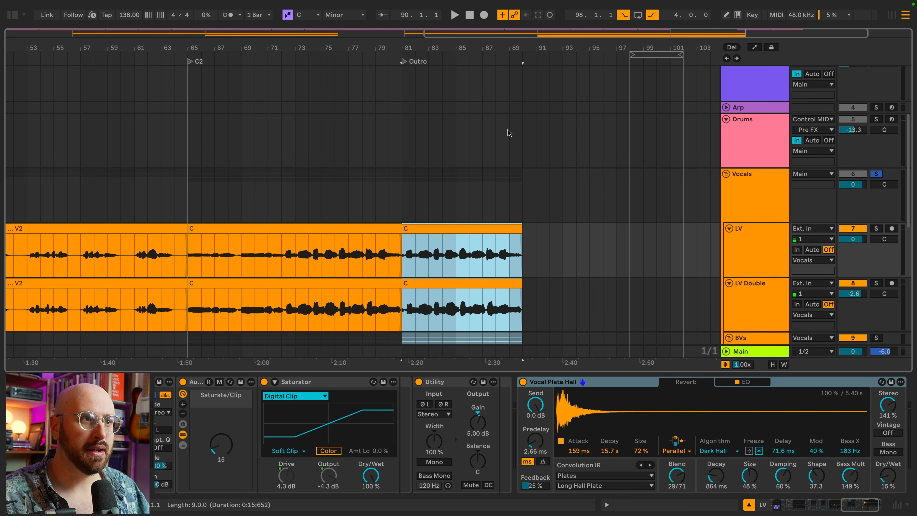
- Shift the copied vocals to start at 80.2.2, just before the Outro locator, and audition the transition into the outro
{"action": "scroll", "coordinate": [508, 130], "scroll_direction": "down", "scroll_amount": 3}
{"action": "scroll", "coordinate": [507, 130], "scroll_direction": "left", "scroll_amount": 1}
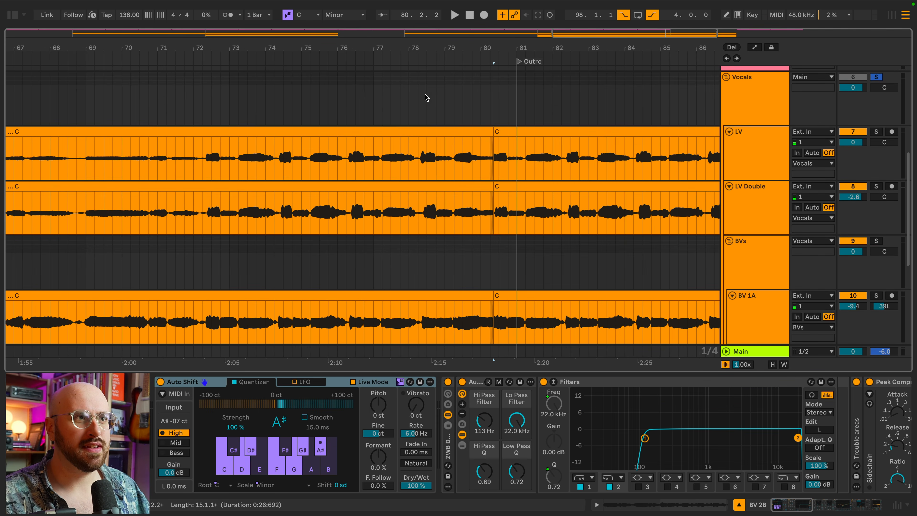
{"action": "left_click", "coordinate": [433, 96]}
{"action": "scroll", "coordinate": [446, 99], "scroll_direction": "up", "scroll_amount": 3}
{"action": "key", "text": "space"}
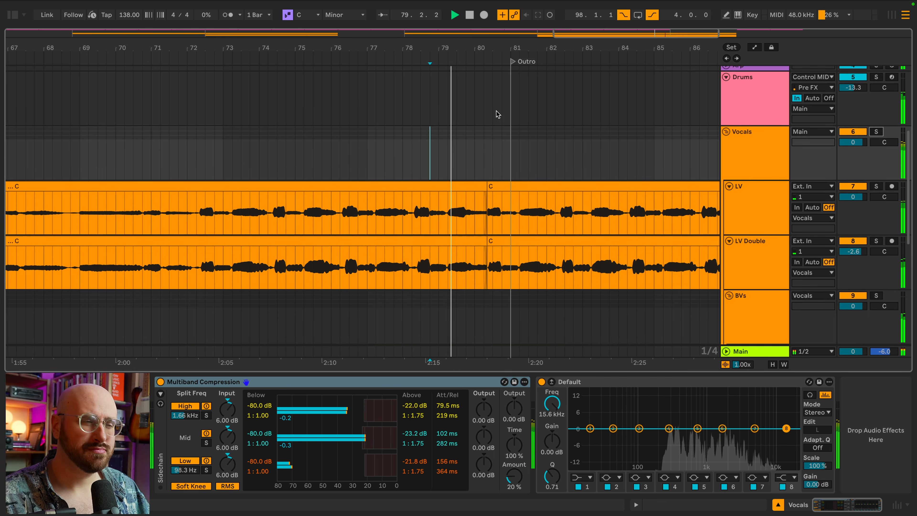
{"action": "scroll", "coordinate": [506, 115], "scroll_direction": "up", "scroll_amount": 3}
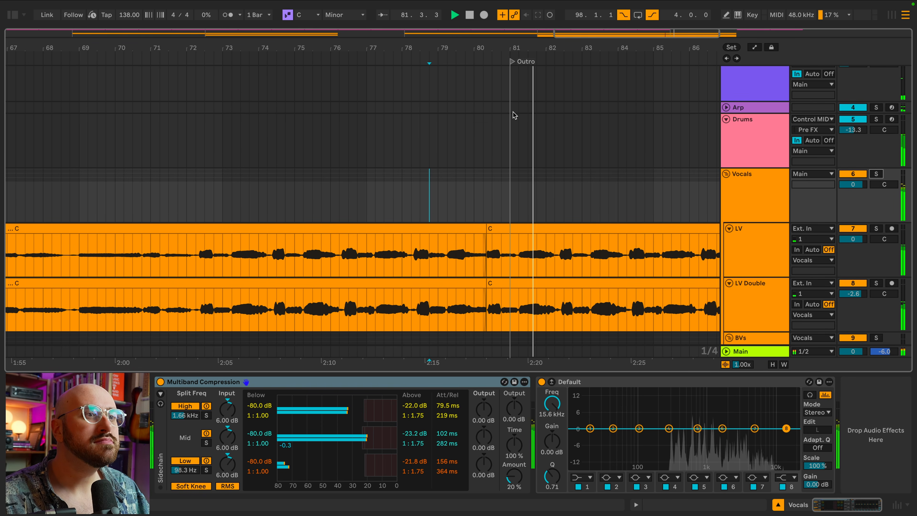
{"action": "scroll", "coordinate": [514, 114], "scroll_direction": "up", "scroll_amount": 8}
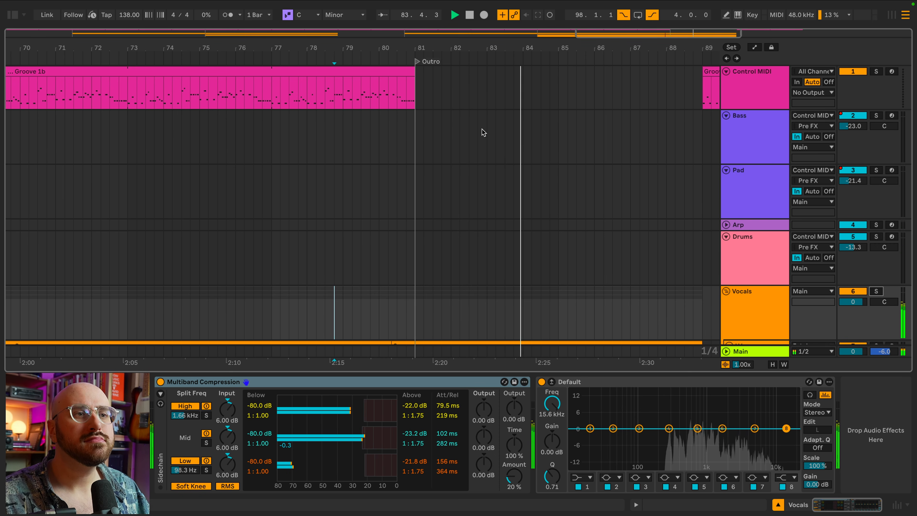
{"action": "scroll", "coordinate": [483, 133], "scroll_direction": "down", "scroll_amount": 12}
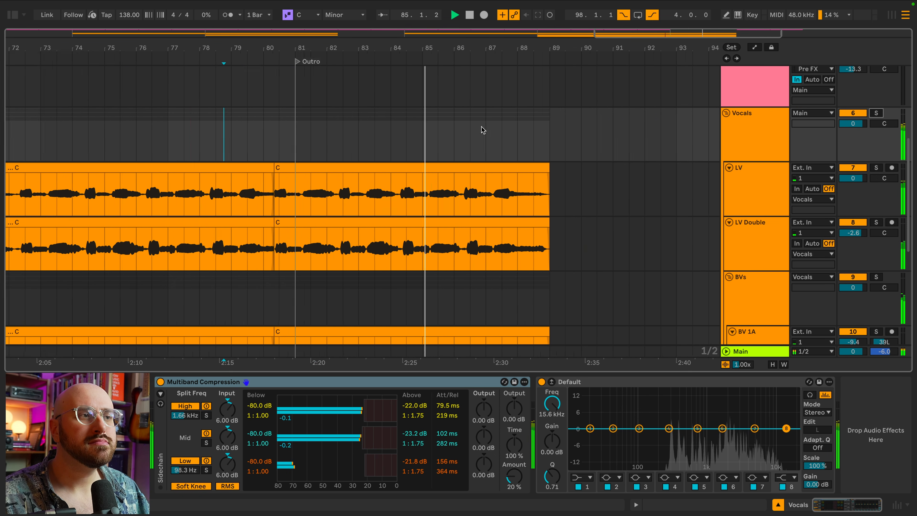
{"action": "scroll", "coordinate": [476, 130], "scroll_direction": "down", "scroll_amount": 2}
{"action": "scroll", "coordinate": [473, 129], "scroll_direction": "up", "scroll_amount": 6}
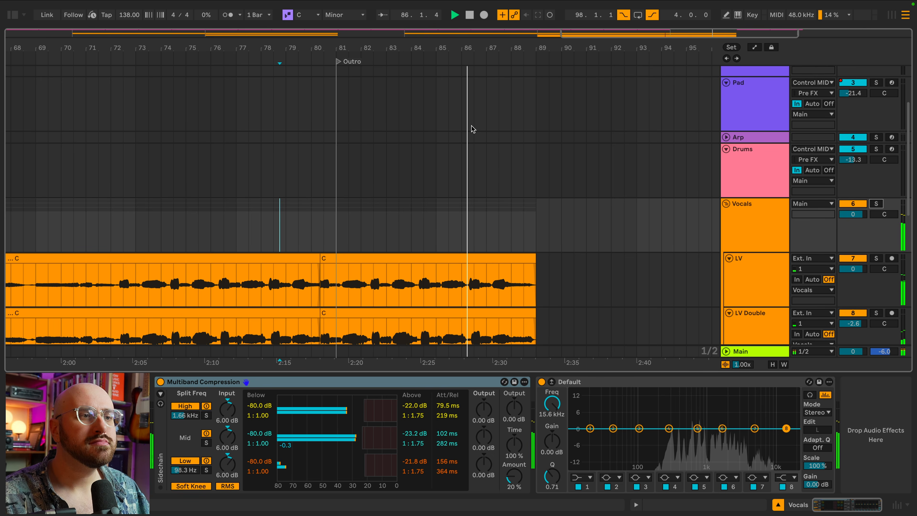
{"action": "scroll", "coordinate": [473, 128], "scroll_direction": "down", "scroll_amount": 5}
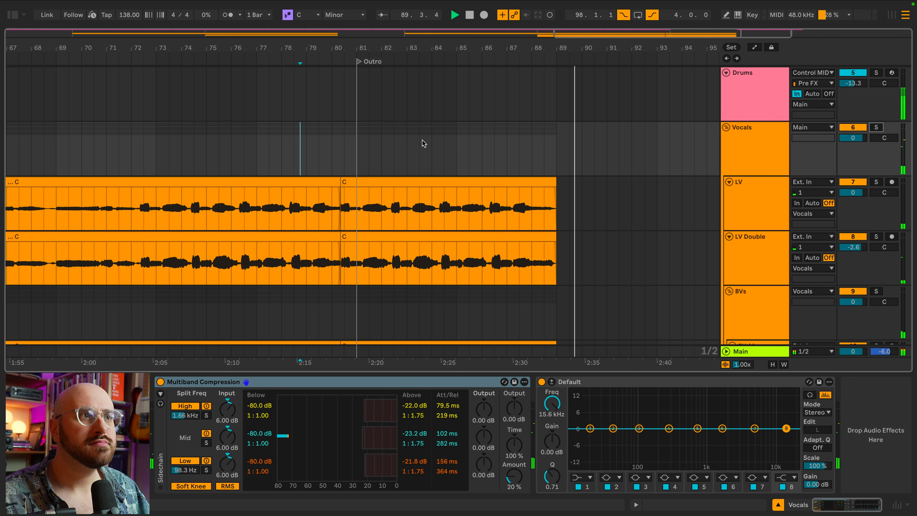
- Extend the Groove 1b clip before the Outro locator to bar 89, filling the gap on the Control MIDI track
{"action": "scroll", "coordinate": [357, 148], "scroll_direction": "up", "scroll_amount": 10}
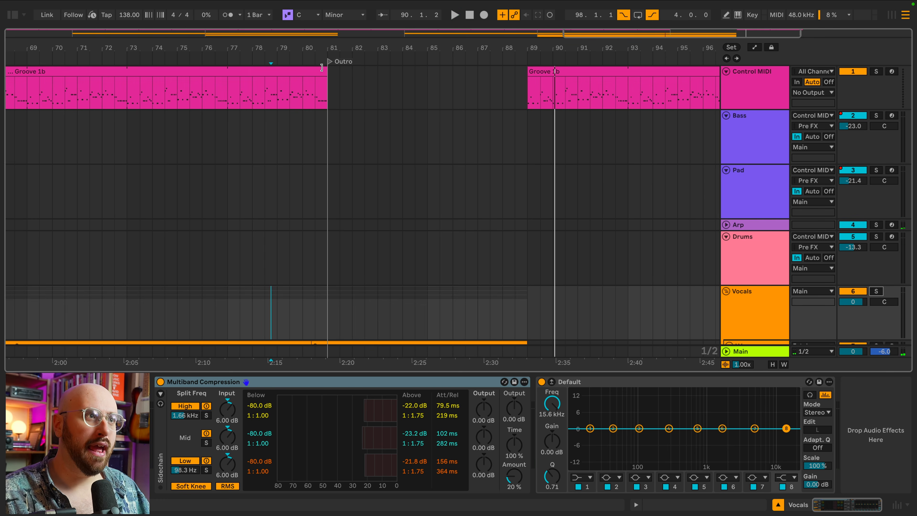
{"action": "left_click_drag", "start_coordinate": [321, 67], "coordinate": [528, 67]}
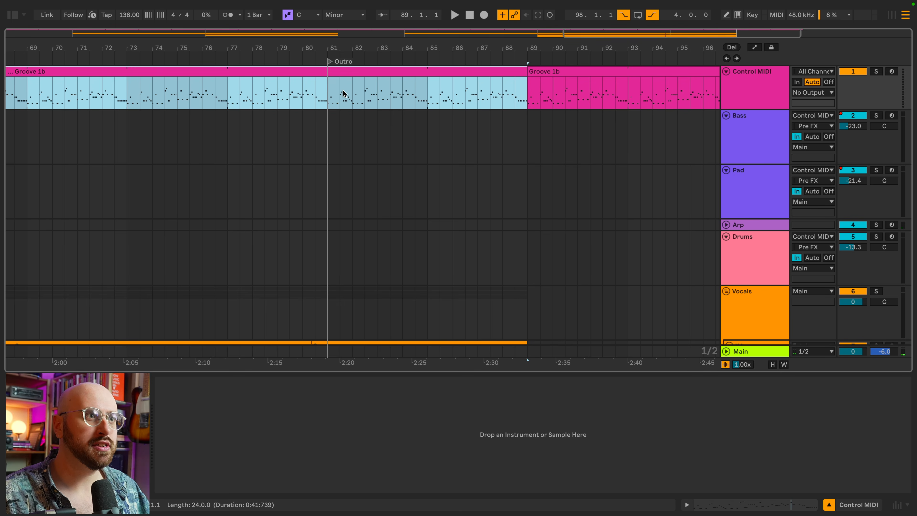
- Automate the Drums track's Speaker On to switch off at the Outro locator, bar 81, and back on at bar 89
{"action": "left_click", "coordinate": [327, 98]}
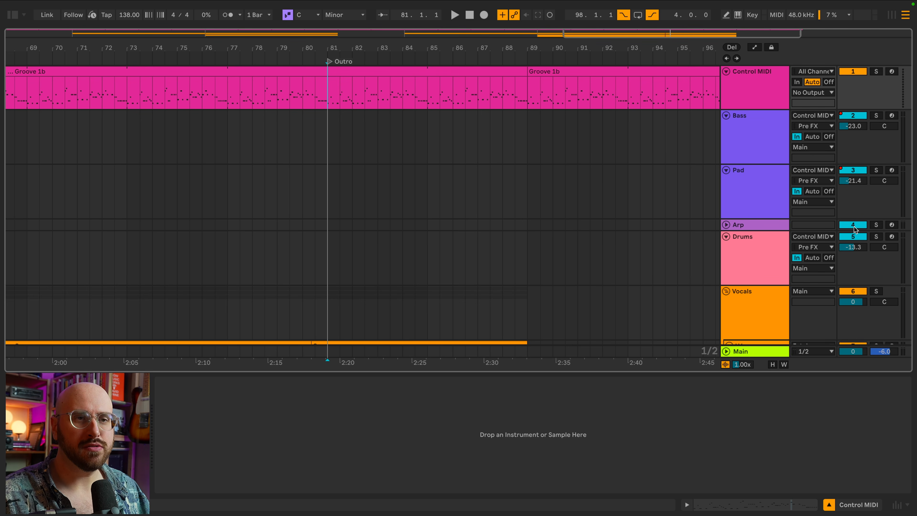
{"action": "right_click", "coordinate": [853, 238]}
{"action": "left_click", "coordinate": [777, 242]}
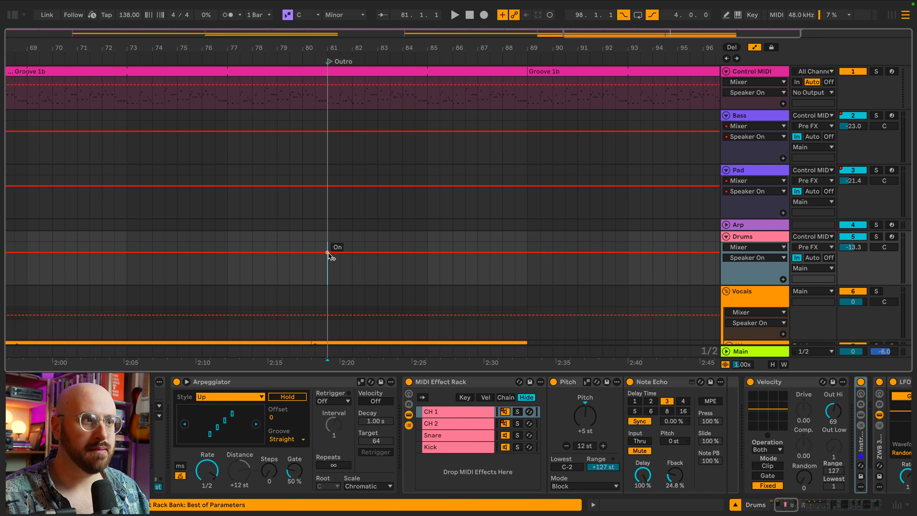
{"action": "left_click_drag", "start_coordinate": [330, 256], "coordinate": [331, 276]}
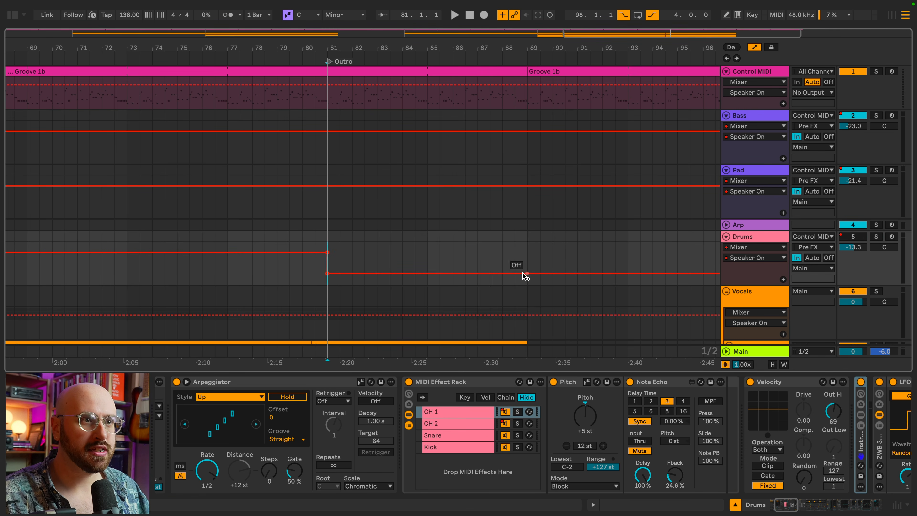
{"action": "left_click_drag", "start_coordinate": [544, 274], "coordinate": [528, 253]}
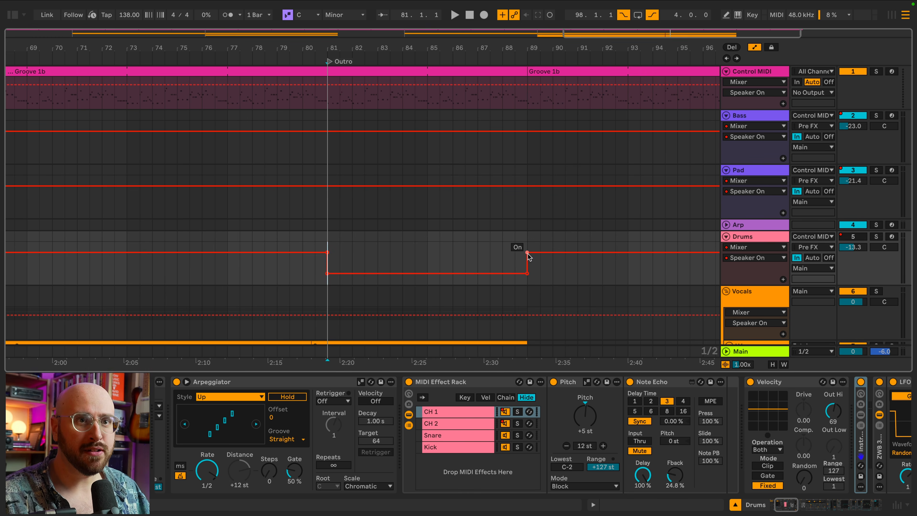
- Automate the Pad track's Speaker On to switch off at the Outro locator and back on at bar 89, and audition from bar 80
{"action": "left_click", "coordinate": [328, 186]}
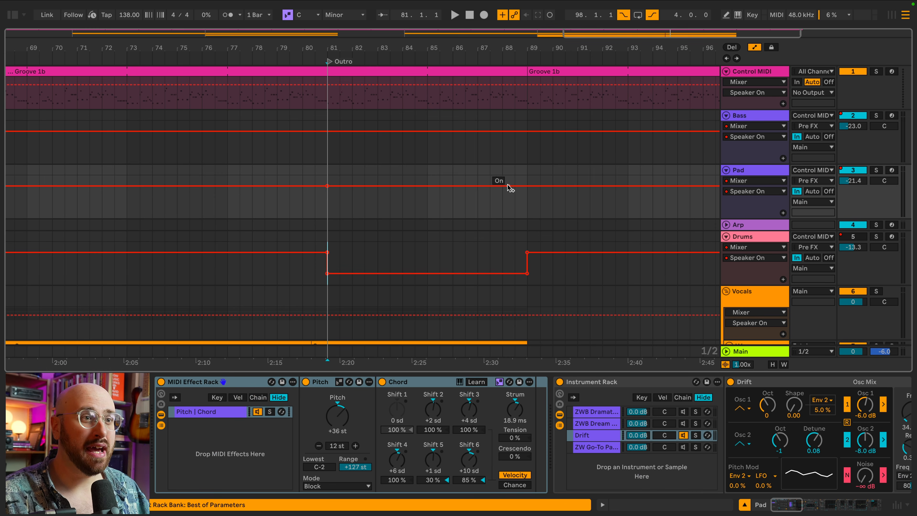
{"action": "left_click_drag", "start_coordinate": [528, 198], "coordinate": [351, 216]}
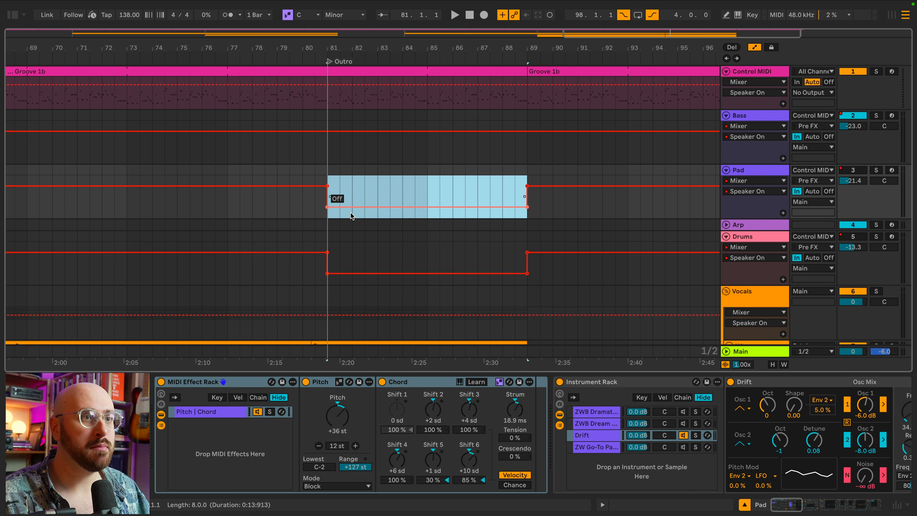
{"action": "left_click", "coordinate": [303, 211]}
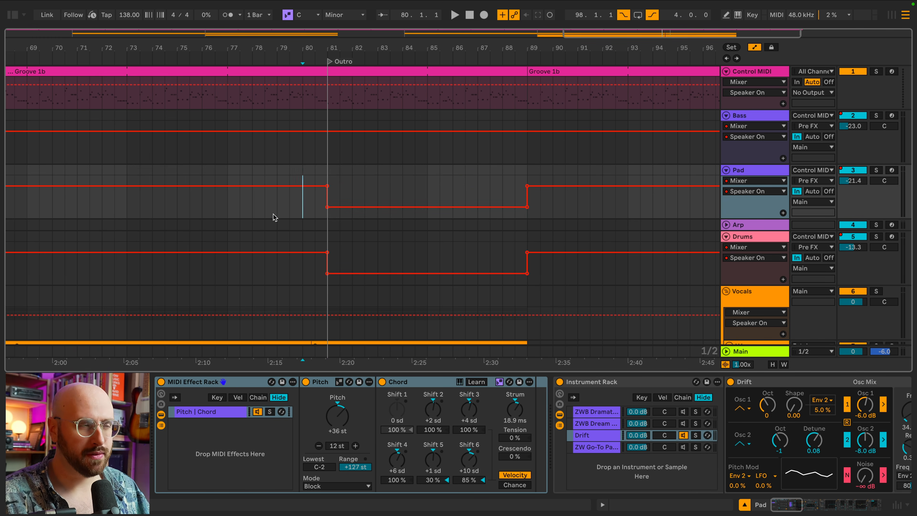
{"action": "key", "text": "space"}
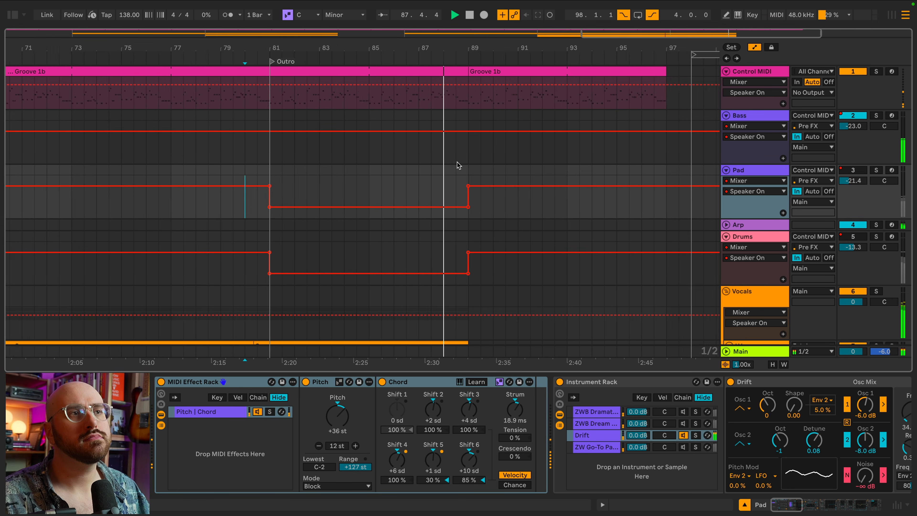
{"action": "key", "text": "minus"}
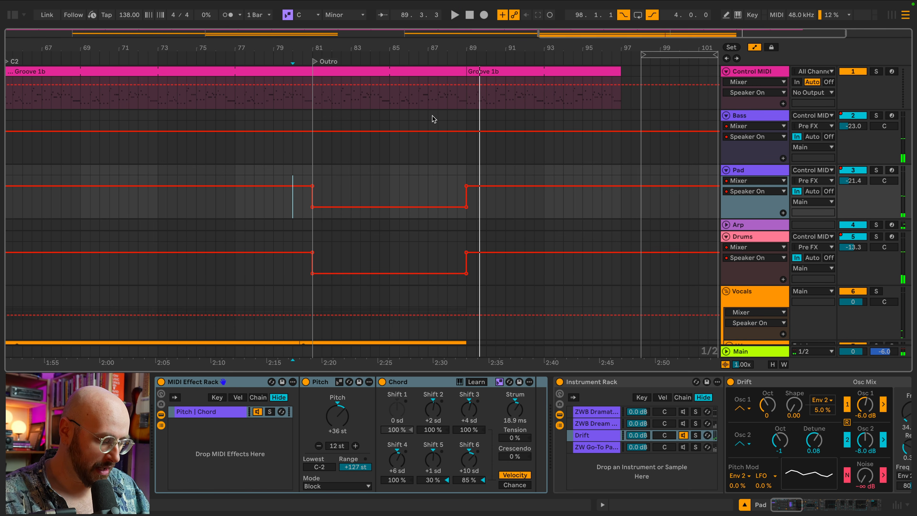
- Show the browser and expand the Control MIDI track of Variables.als in the current project to list its clips
{"action": "key", "text": "Tab"}
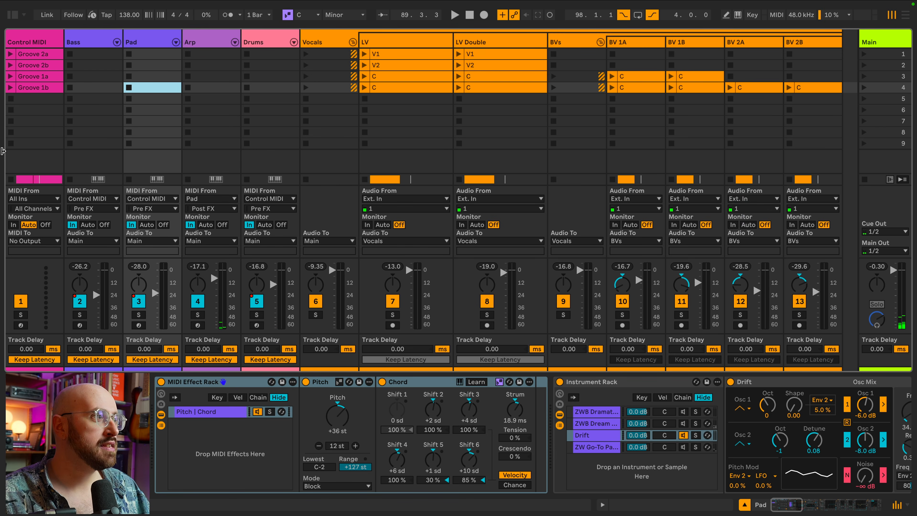
{"action": "key", "text": "Tab"}
{"action": "scroll", "coordinate": [338, 111], "scroll_direction": "down", "scroll_amount": 10}
{"action": "scroll", "coordinate": [338, 111], "scroll_direction": "left", "scroll_amount": 5}
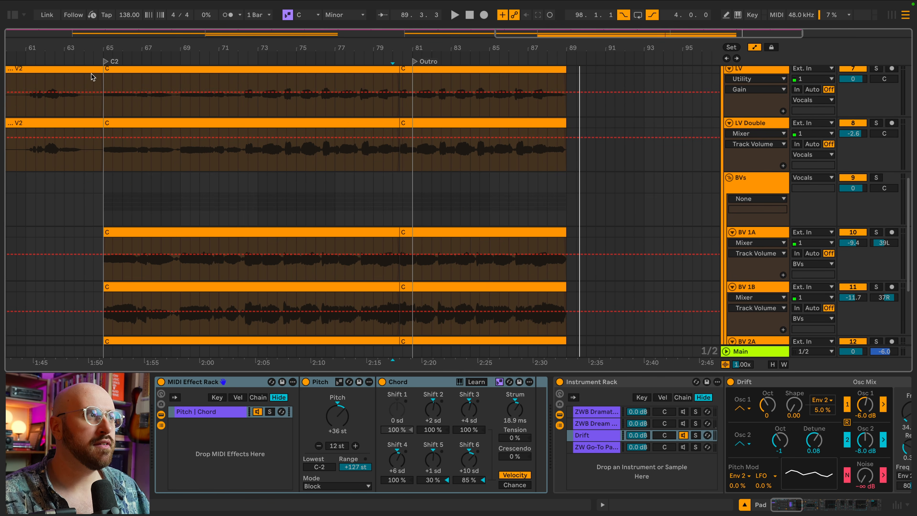
{"action": "left_click", "coordinate": [12, 15]}
{"action": "scroll", "coordinate": [31, 247], "scroll_direction": "down", "scroll_amount": 5}
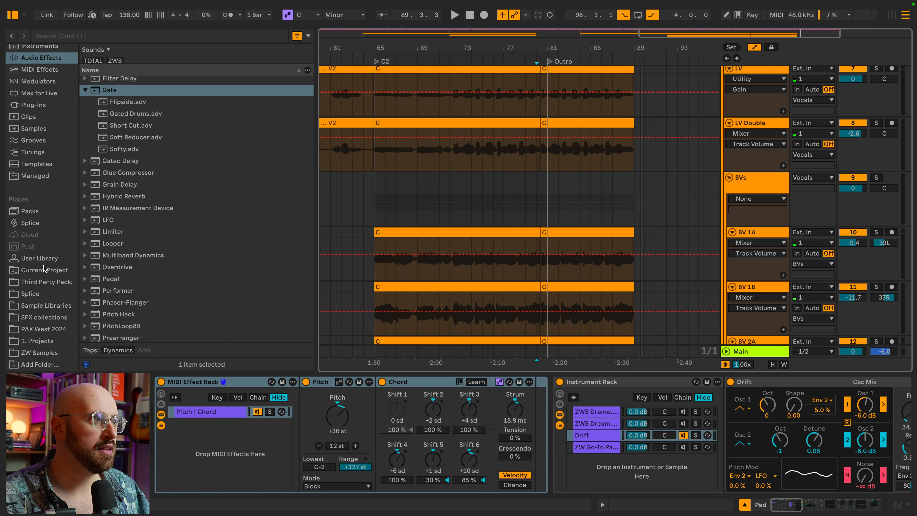
{"action": "left_click", "coordinate": [44, 269]}
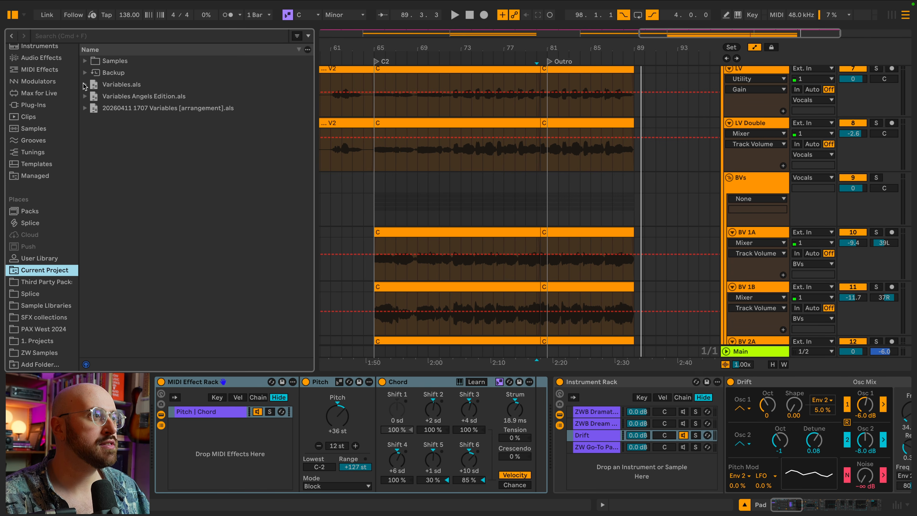
{"action": "left_click", "coordinate": [85, 85]}
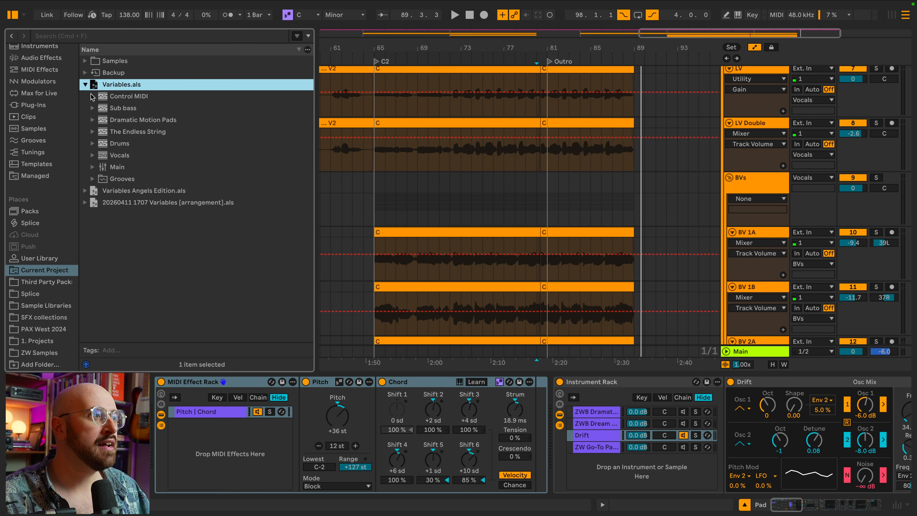
{"action": "left_click", "coordinate": [92, 96]}
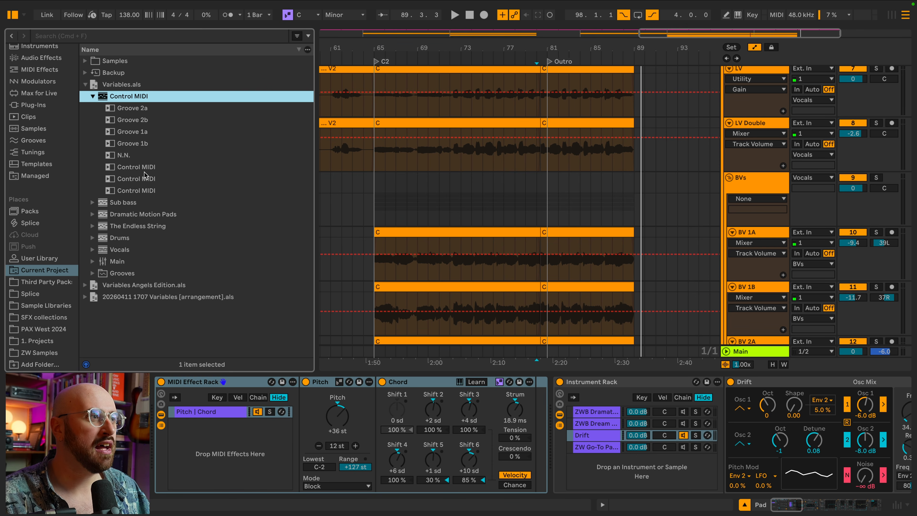
- Shorten the Groove 1b clip that runs across the Outro locator so it ends at bar 81
{"action": "scroll", "coordinate": [447, 149], "scroll_direction": "right", "scroll_amount": 5}
{"action": "scroll", "coordinate": [439, 147], "scroll_direction": "left", "scroll_amount": 5}
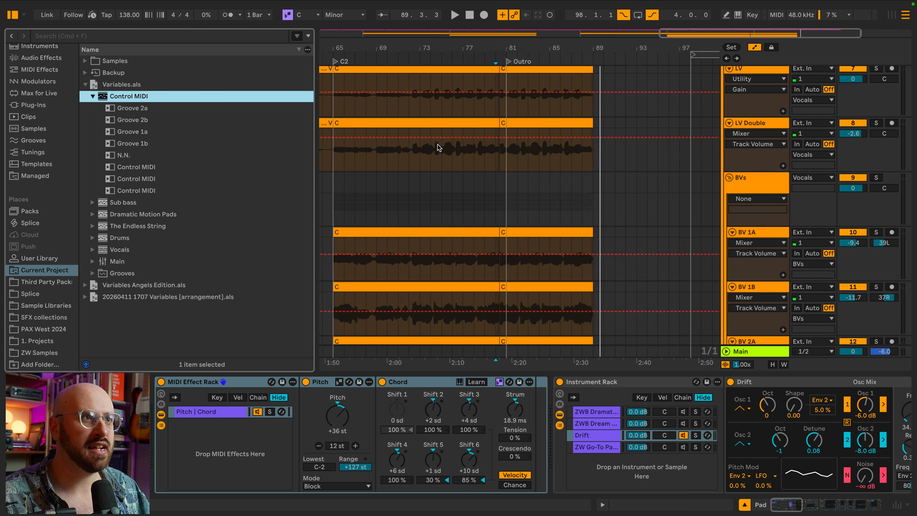
{"action": "scroll", "coordinate": [542, 146], "scroll_direction": "right", "scroll_amount": 5}
{"action": "scroll", "coordinate": [584, 143], "scroll_direction": "down", "scroll_amount": 7}
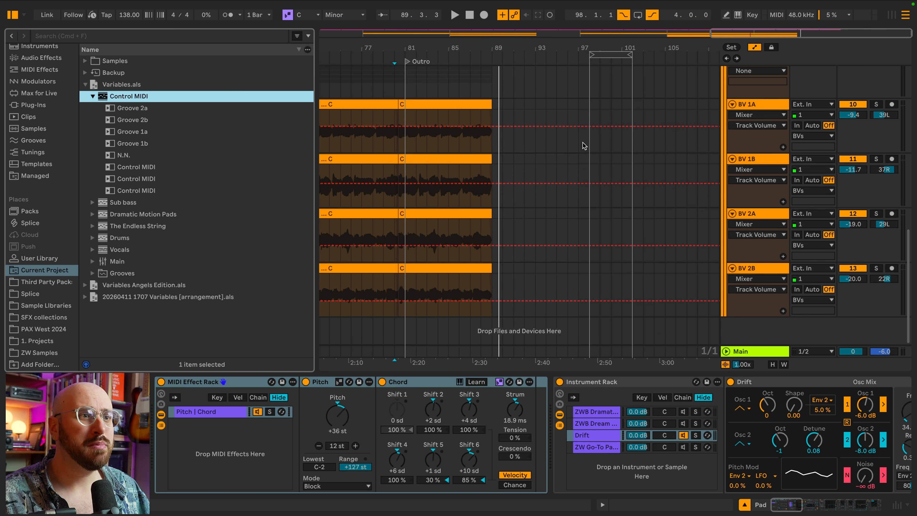
{"action": "scroll", "coordinate": [583, 142], "scroll_direction": "left", "scroll_amount": 1}
{"action": "scroll", "coordinate": [582, 142], "scroll_direction": "up", "scroll_amount": 10}
{"action": "scroll", "coordinate": [584, 145], "scroll_direction": "up", "scroll_amount": 3}
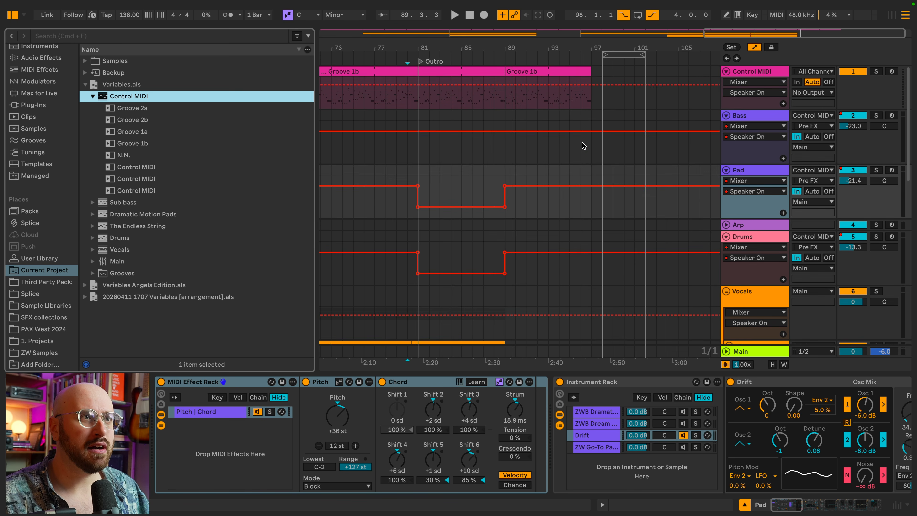
{"action": "left_click", "coordinate": [447, 73]}
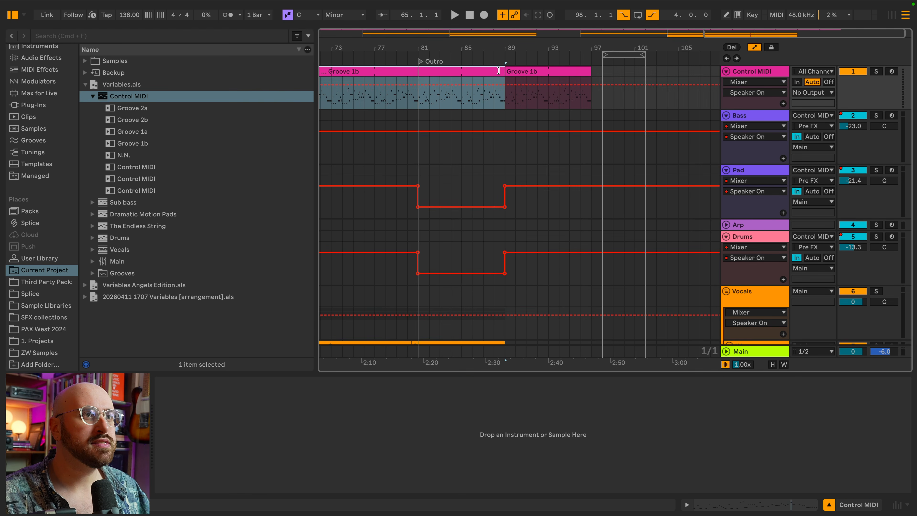
{"action": "left_click_drag", "start_coordinate": [499, 71], "coordinate": [419, 78]}
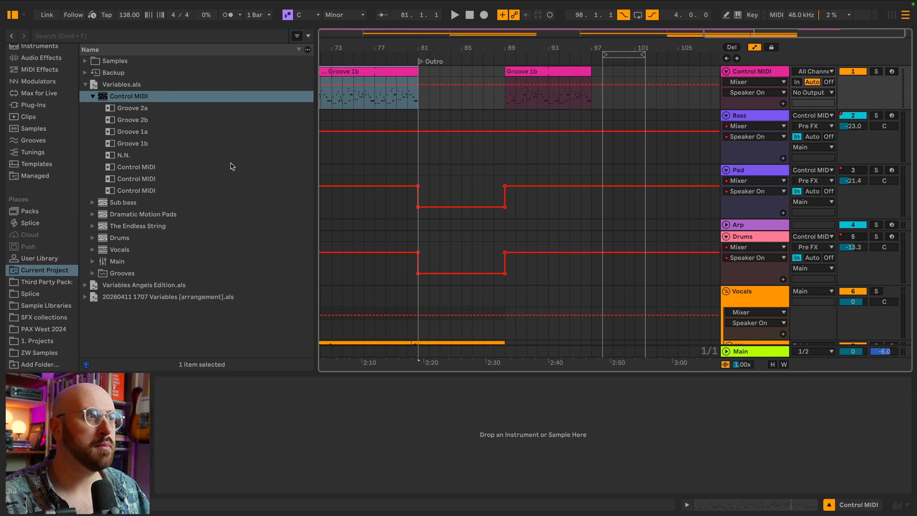
- Place two Control MIDI clips from Variables.als on the Control MIDI track at bars 81 and 85, and audition the outro
{"action": "left_click_drag", "start_coordinate": [130, 167], "coordinate": [418, 84]}
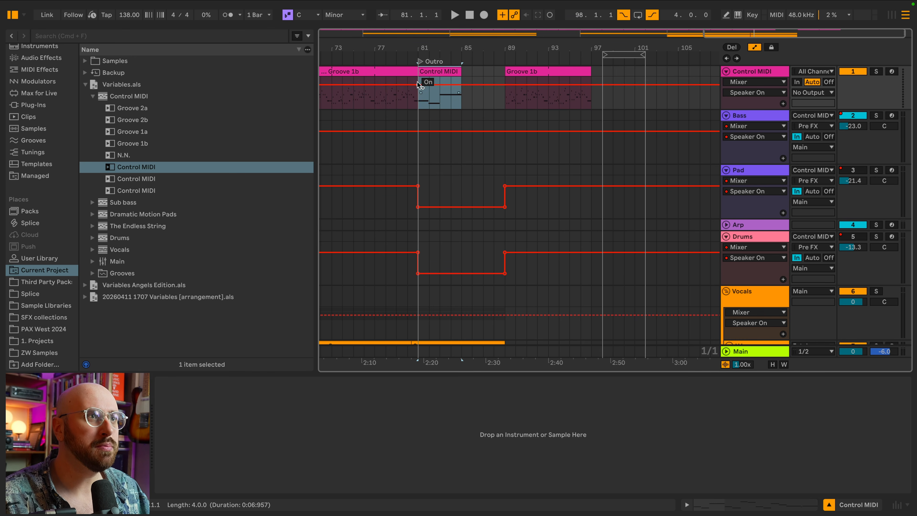
{"action": "left_click", "coordinate": [405, 103]}
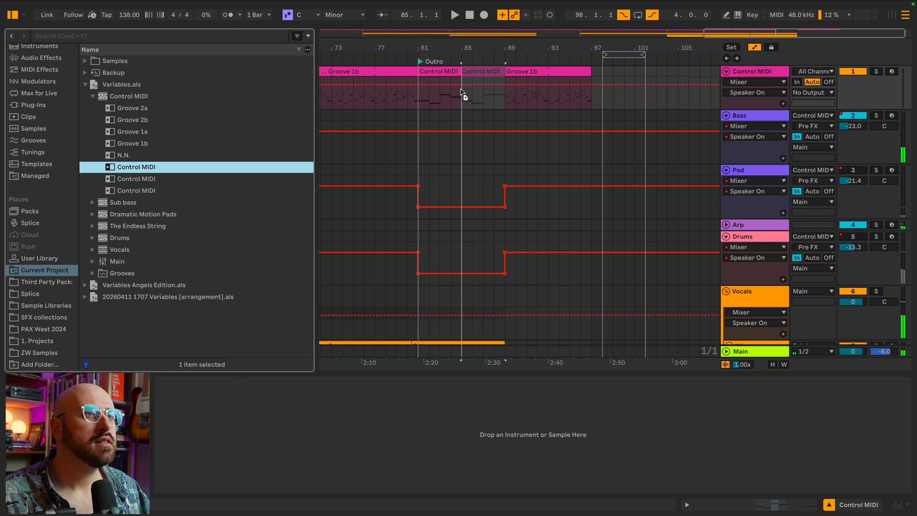
{"action": "left_click_drag", "start_coordinate": [461, 92], "coordinate": [469, 87]}
{"action": "left_click", "coordinate": [446, 73]}
{"action": "key", "text": "space"}
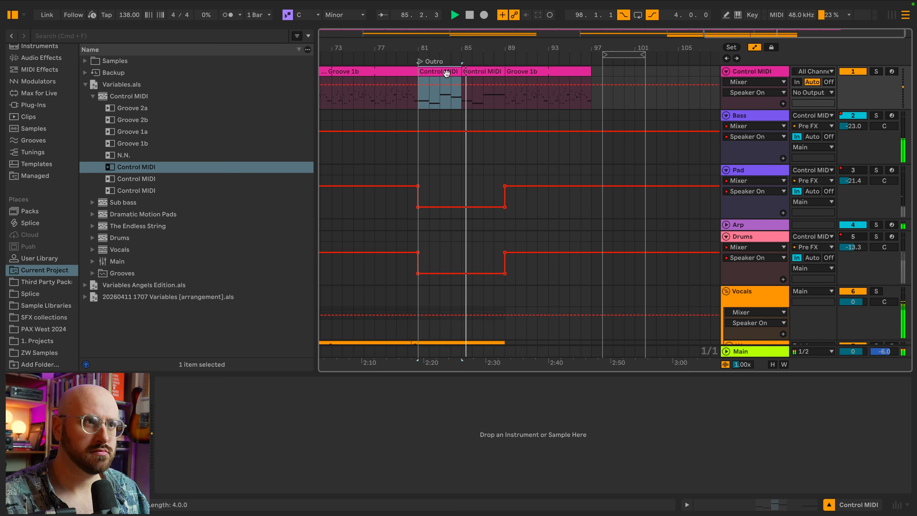
{"action": "scroll", "coordinate": [442, 90], "scroll_direction": "up", "scroll_amount": 5}
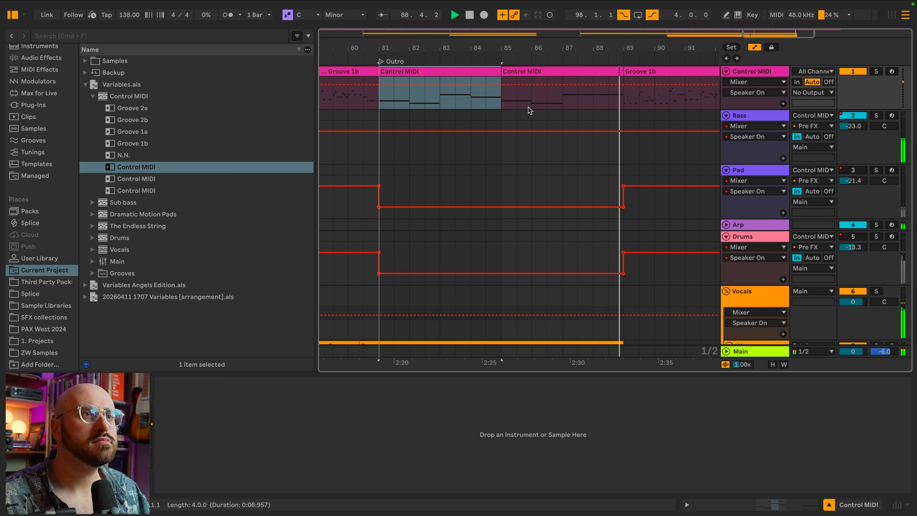
{"action": "scroll", "coordinate": [528, 106], "scroll_direction": "down", "scroll_amount": 3}
{"action": "key", "text": "space"}
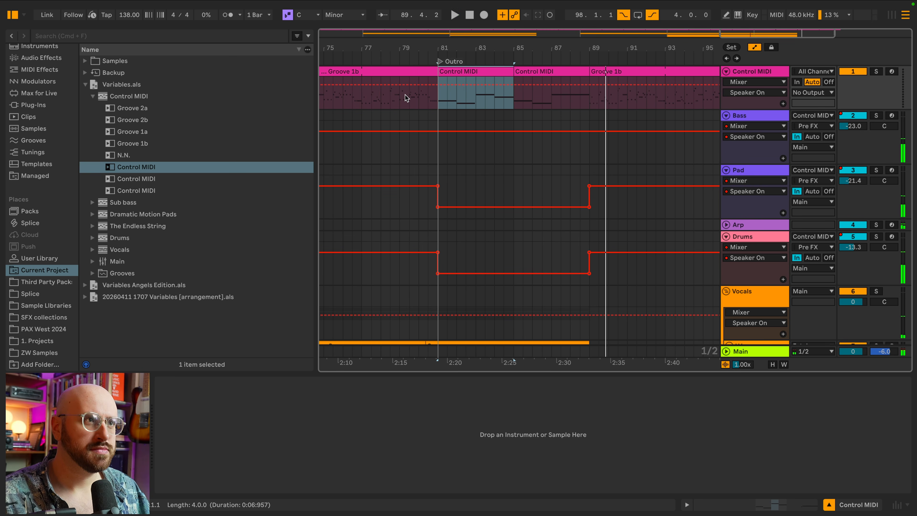
- Hide the automation lanes and play the arrangement from 79.3.1 into the outro
{"action": "left_click", "coordinate": [405, 95]}
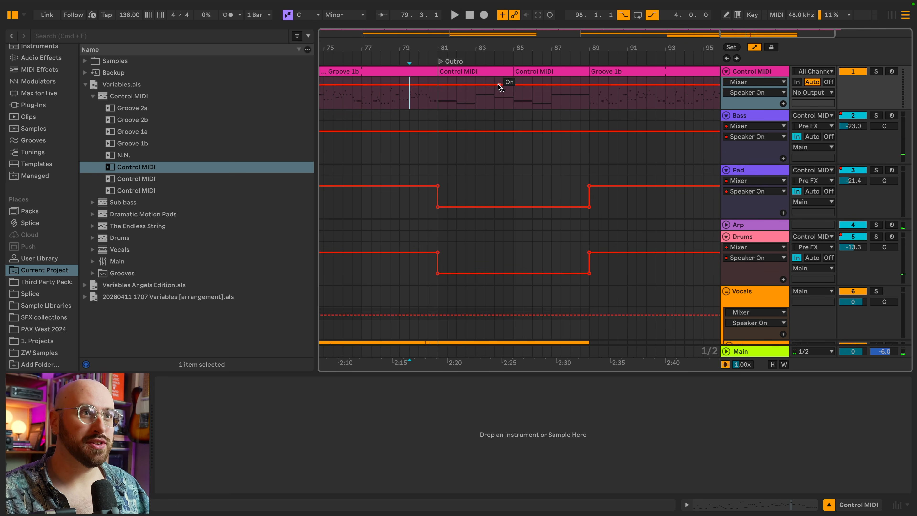
{"action": "key", "text": "a"}
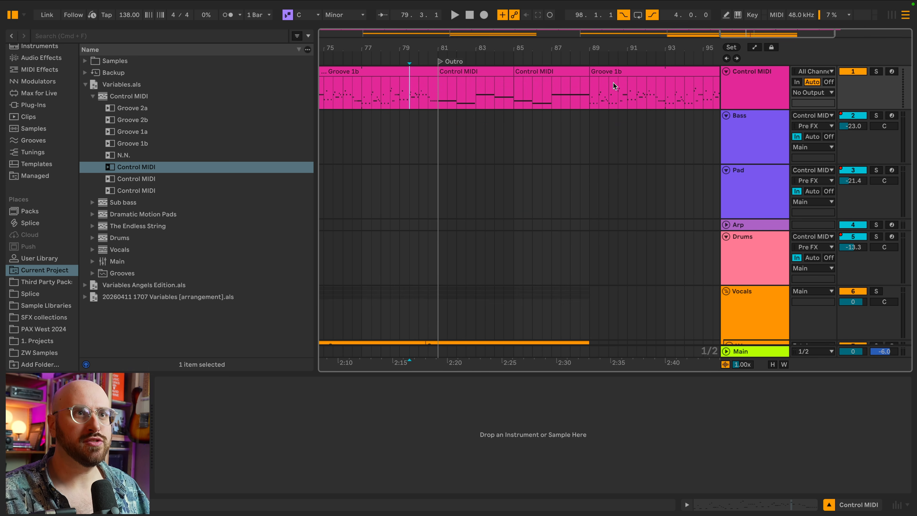
{"action": "key", "text": "space"}
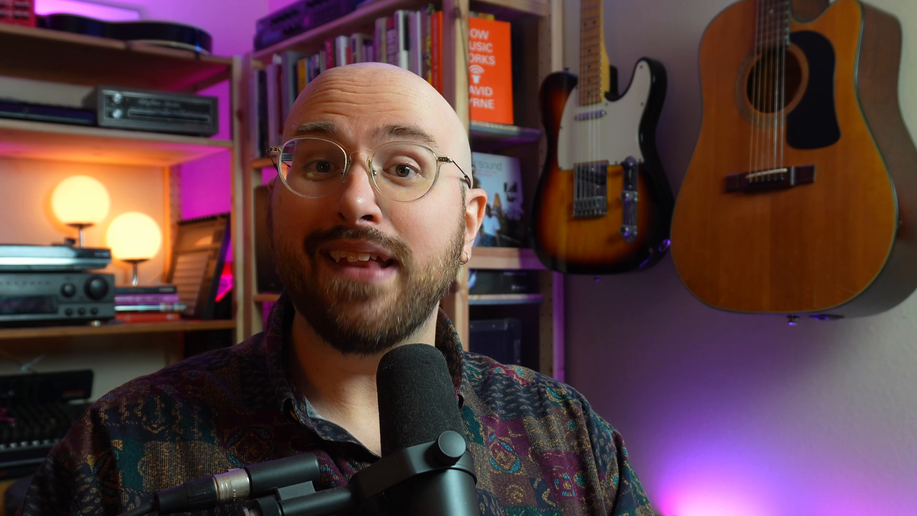